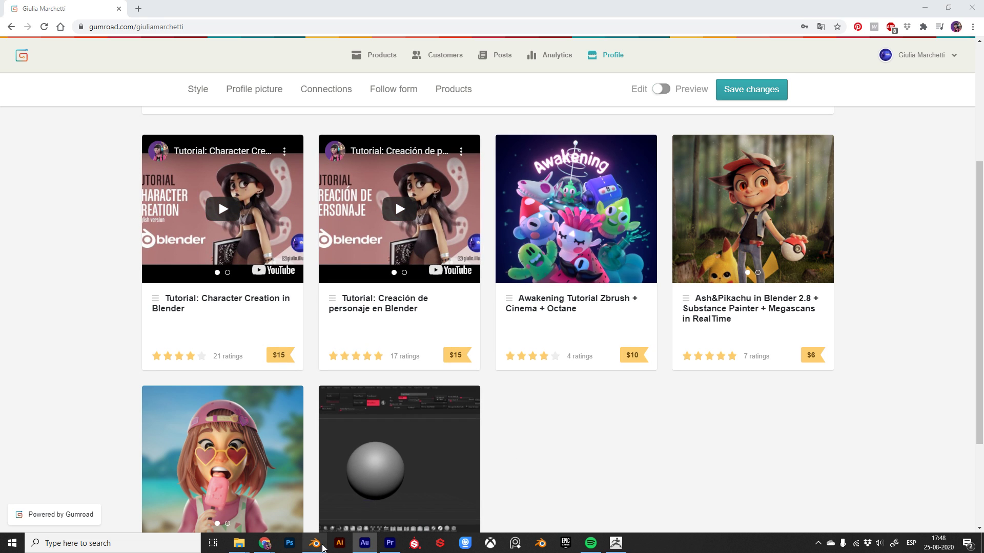
- Bring Blender to the front from the taskbar after browsing the six Gumroad tutorial products
left_click(315, 544)
- Close Blender's splash screen, orbit around the default cube, then switch to ZBrush
left_click(690, 218)
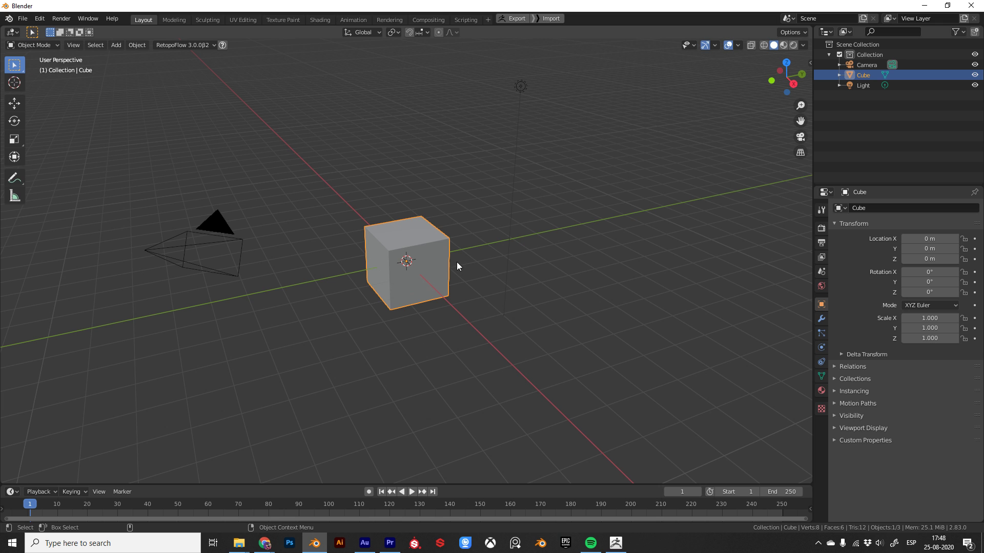
mouse_move(583, 241)
middle_mouse_down()
mouse_move(530, 250)
mouse_move(571, 302)
mouse_move(566, 293)
mouse_move(515, 293)
mouse_move(523, 284)
mouse_move(465, 237)
mouse_move(474, 255)
mouse_move(525, 251)
middle_mouse_up()
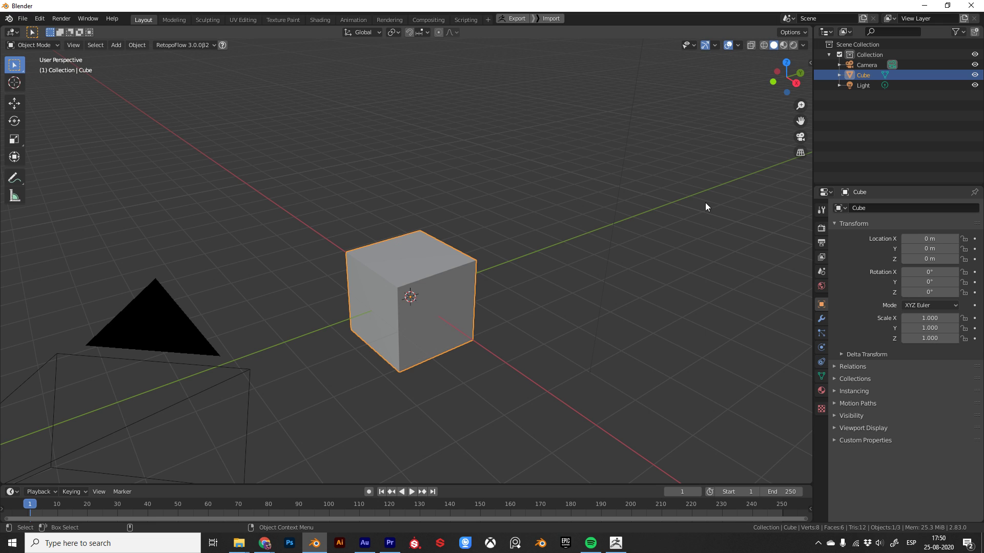
left_click(616, 543)
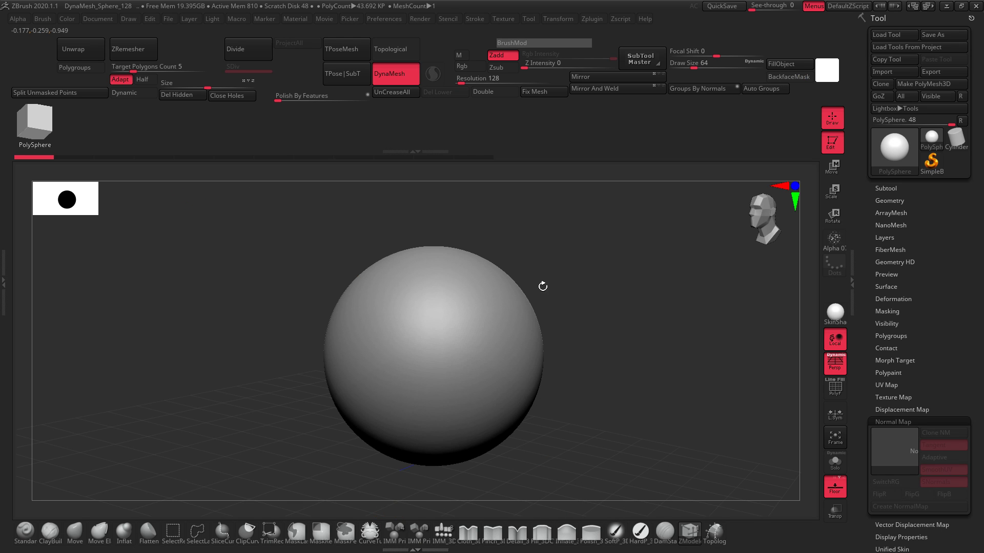
- Step back in the undo history and reframe the sphere with the floor level
left_click(434, 151)
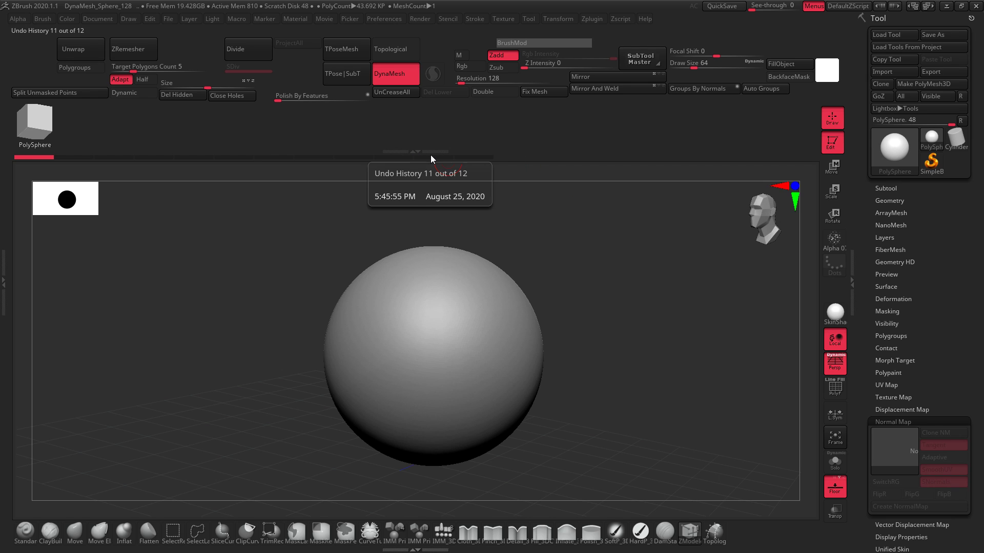
mouse_move(560, 255)
left_mouse_down()
mouse_move(568, 286)
mouse_move(492, 359)
left_mouse_up()
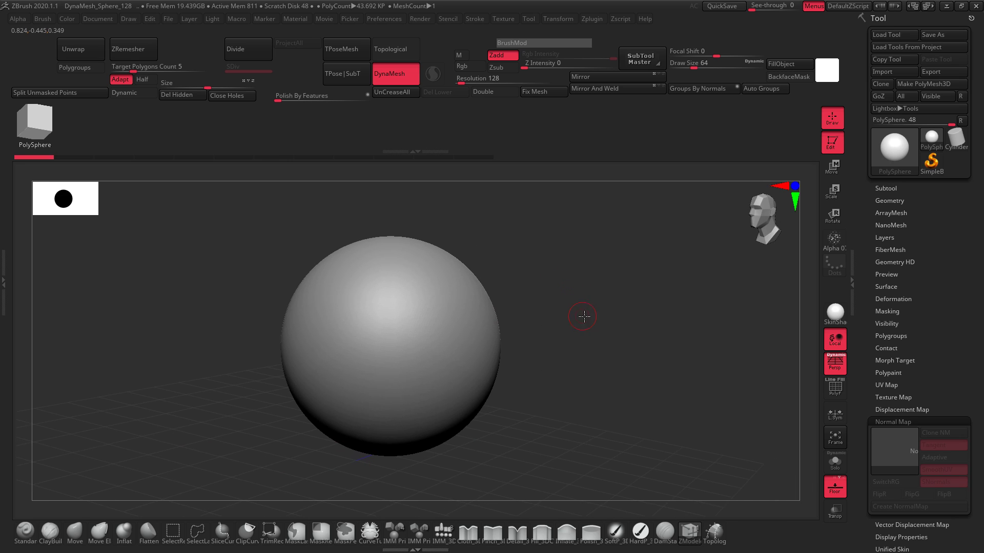
left_click_drag(614, 270, 582, 278)
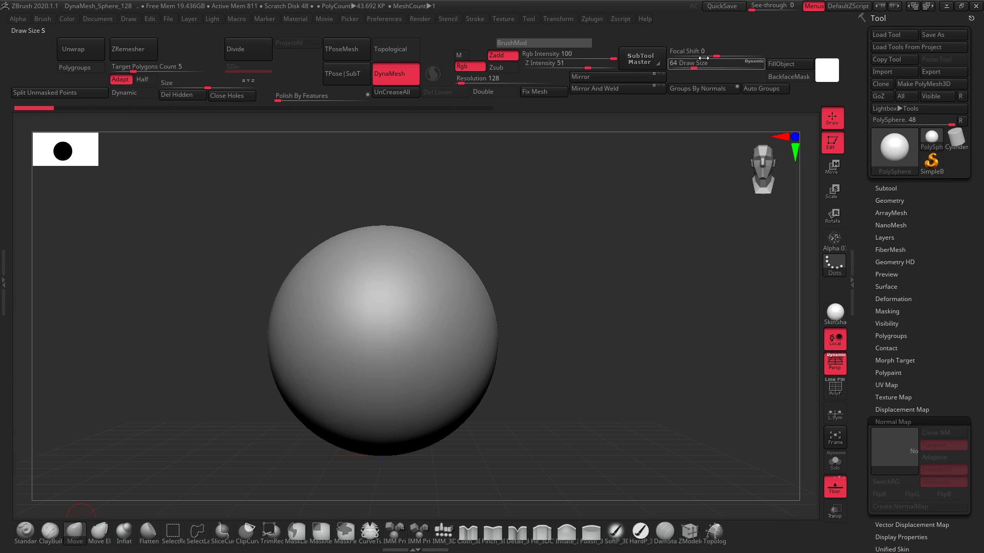
- At Draw Size 177 with ClayBuildup, sculpt two mirrored dents into the sphere
left_click_drag(695, 67, 709, 67)
mouse_move(379, 246)
left_mouse_down()
mouse_move(411, 336)
mouse_move(451, 312)
mouse_move(441, 318)
mouse_move(445, 298)
mouse_move(459, 306)
left_mouse_up()
key("ctrl+z")
left_click(50, 531)
key("ctrl+z")
mouse_move(584, 318)
left_mouse_down()
mouse_move(564, 316)
mouse_move(472, 374)
mouse_move(501, 384)
mouse_move(553, 313)
mouse_move(506, 315)
left_mouse_up()
key("shift+f")
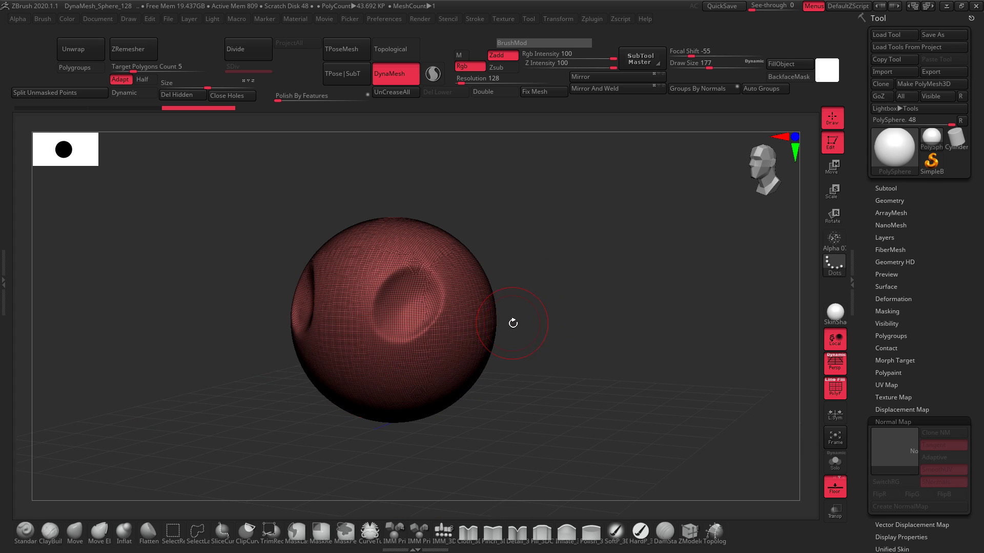
left_click_drag(594, 343, 536, 357)
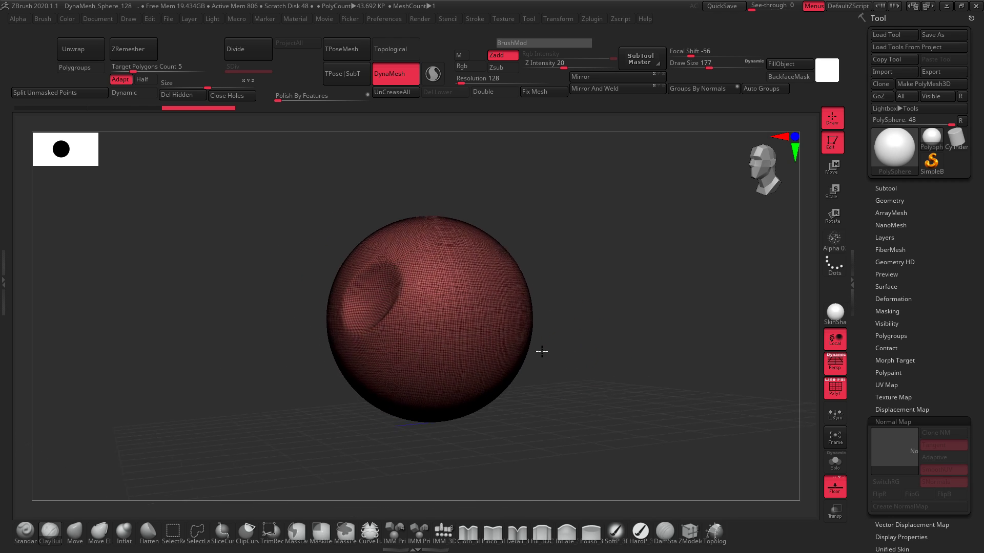
key("shift+f")
mouse_move(588, 341)
left_mouse_down()
mouse_move(459, 324)
mouse_move(521, 333)
left_mouse_up()
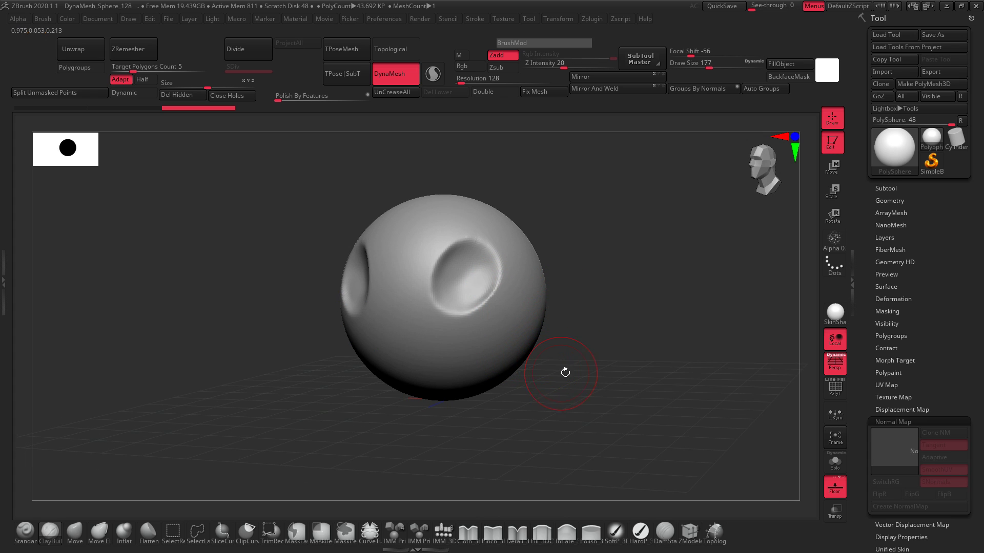
left_click_drag(567, 369, 569, 369)
mouse_move(545, 428)
left_mouse_down()
mouse_move(523, 402)
mouse_move(554, 464)
left_mouse_up()
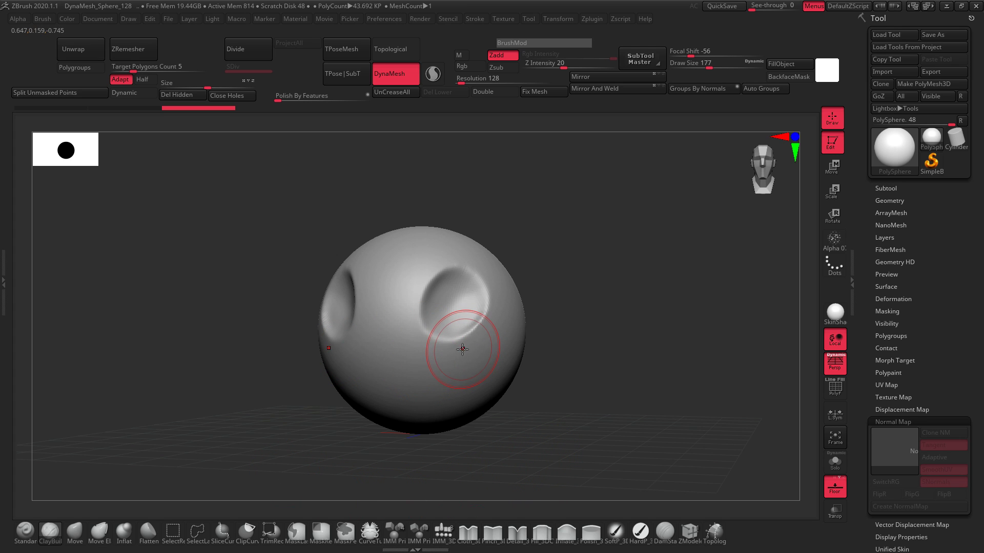
key("shift+f")
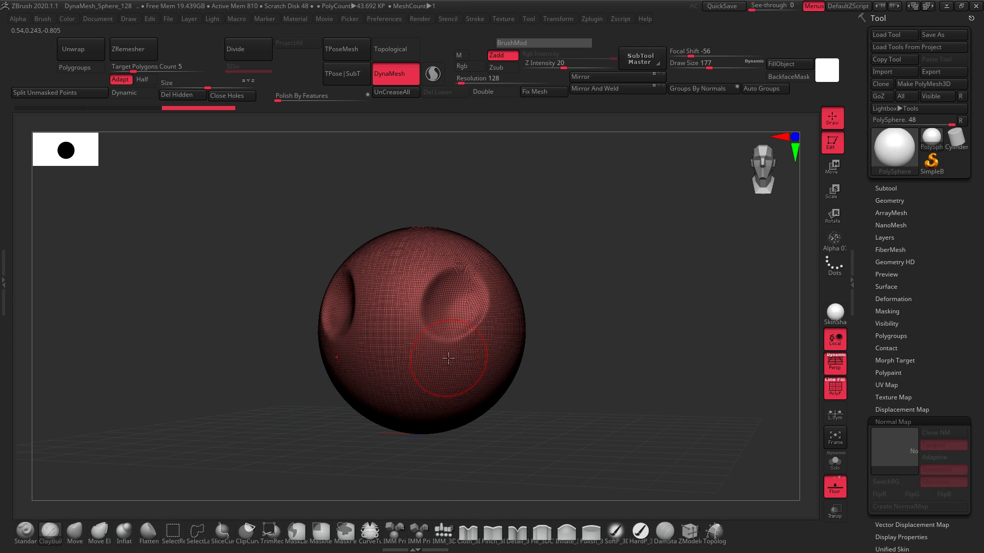
key("shift+f")
mouse_move(564, 333)
left_mouse_down()
mouse_move(495, 336)
mouse_move(615, 285)
left_mouse_up()
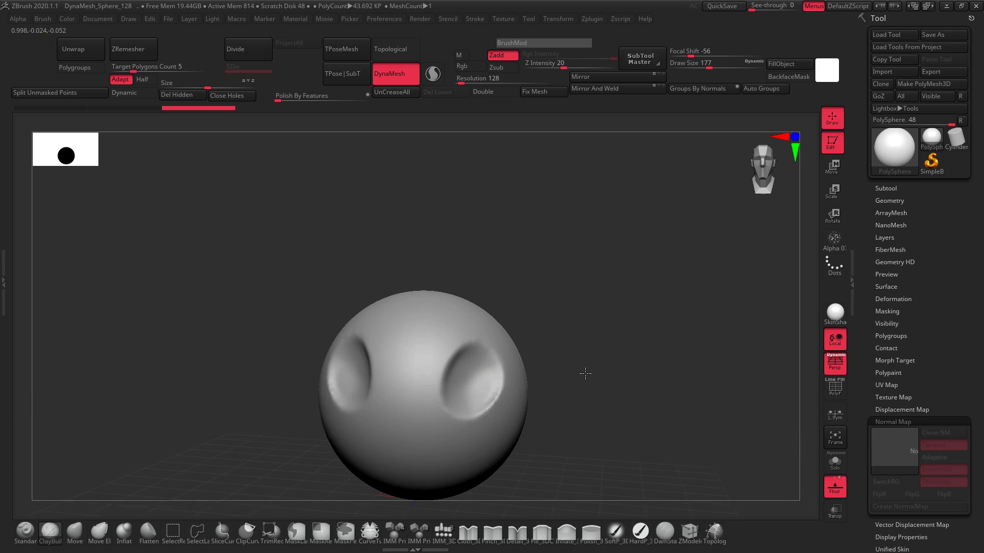
left_click_drag(584, 377, 493, 364)
mouse_move(554, 354)
left_mouse_down("shift")
mouse_move(545, 345)
mouse_move(590, 318)
mouse_move(602, 375)
mouse_move(595, 362)
mouse_move(565, 366)
mouse_move(597, 365)
mouse_move(498, 333)
left_mouse_up("shift")
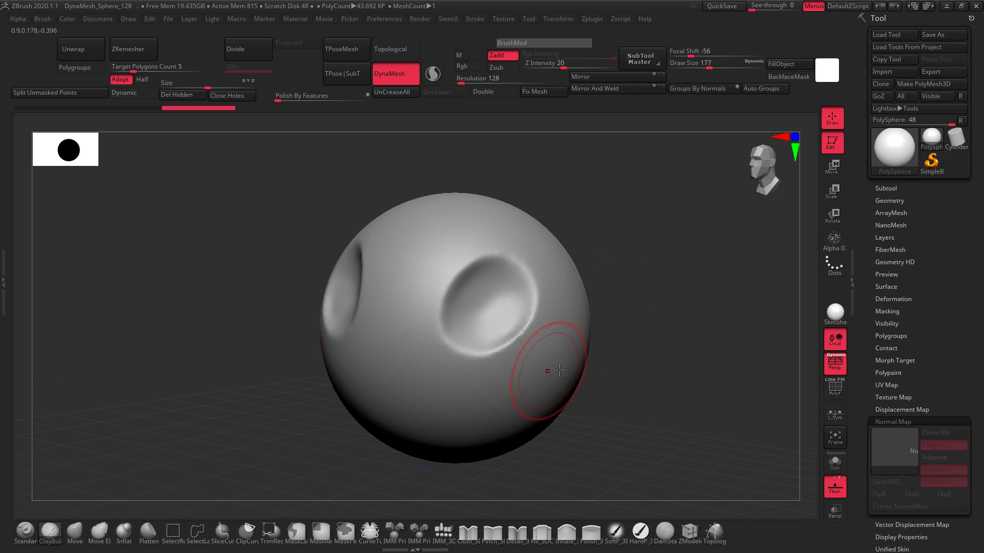
mouse_move(590, 369)
left_mouse_down()
mouse_move(637, 378)
mouse_move(521, 345)
left_mouse_up()
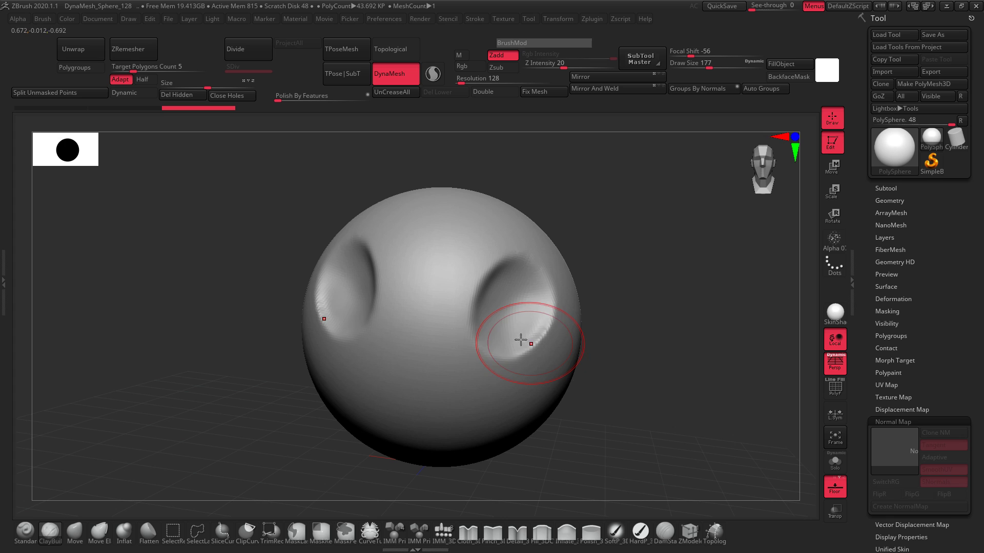
left_click_drag(624, 317, 554, 332)
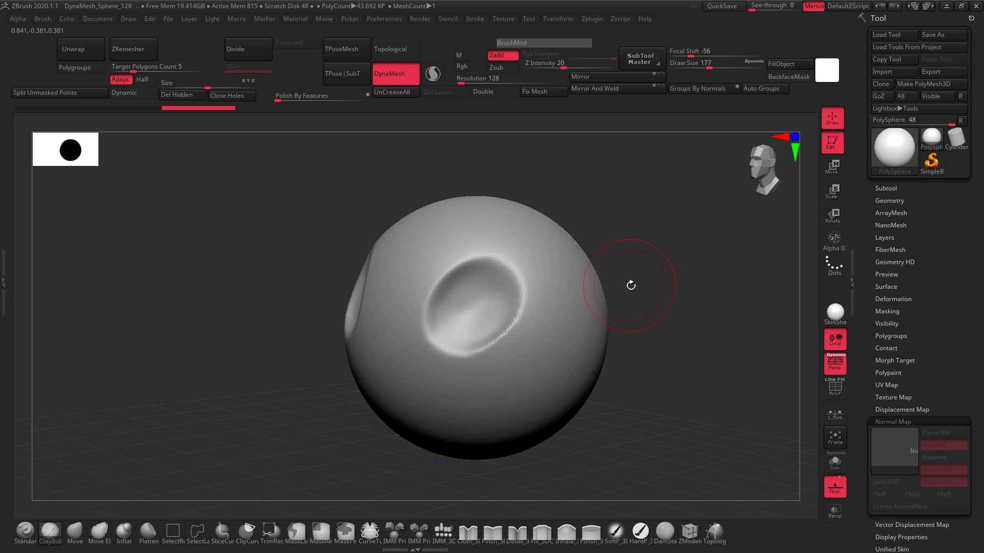
left_click_drag(630, 285, 597, 290, "alt")
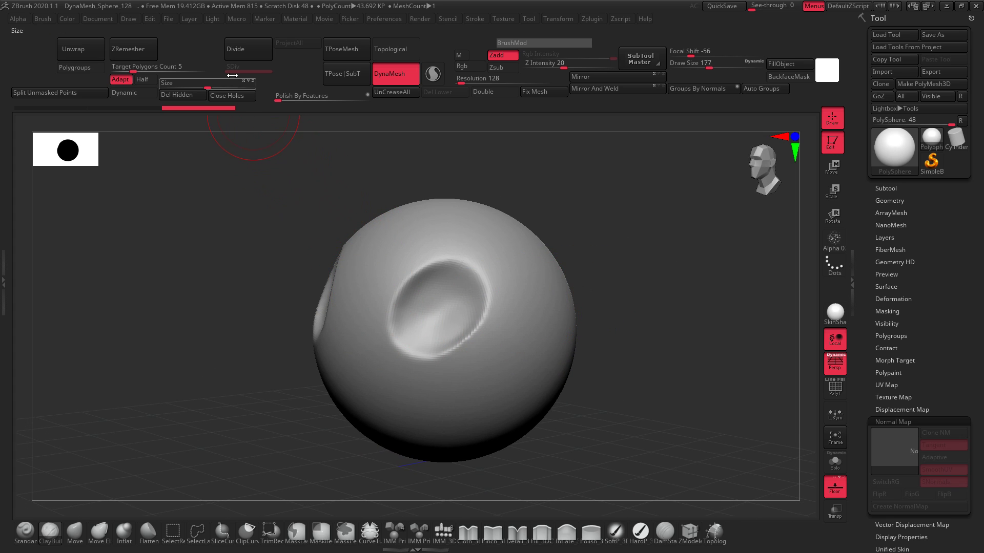
- ZRemesh the sphere with Adapt off and Target Polygons Count 2
left_click(119, 80)
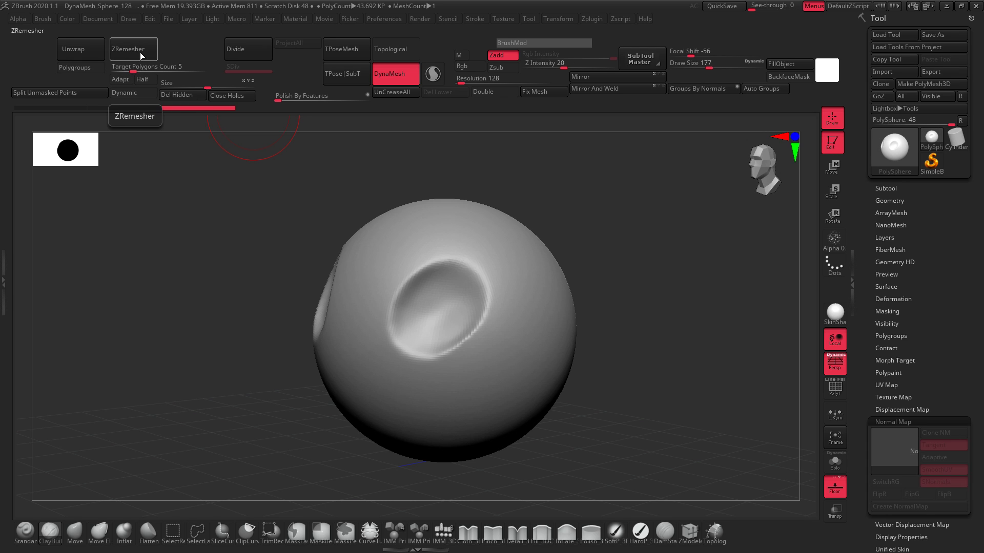
left_click(128, 63)
type("2")
key("Return")
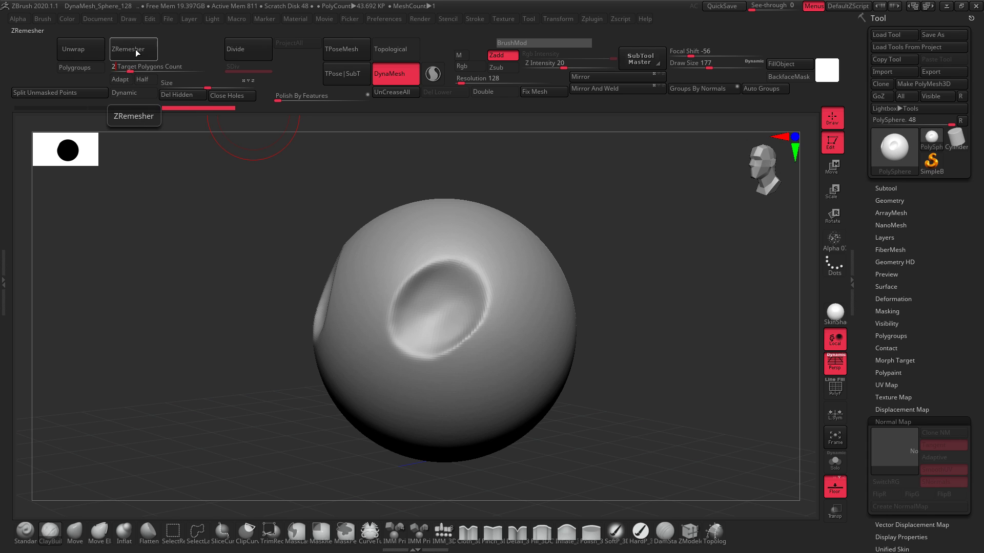
left_click(131, 49)
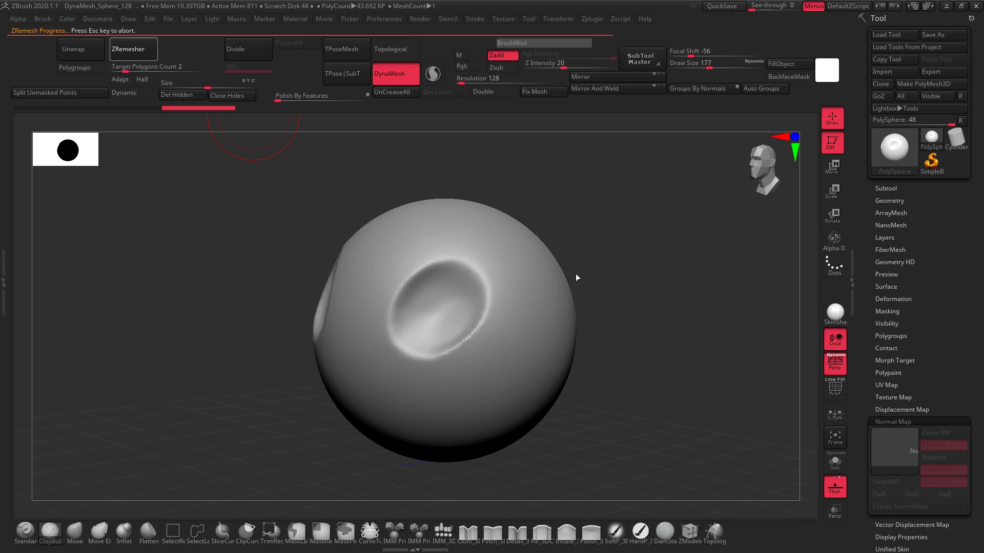
- Inspect the new quad topology with PolyF, orbiting around the dent, and reselect ClayBuildup
key("shift+f")
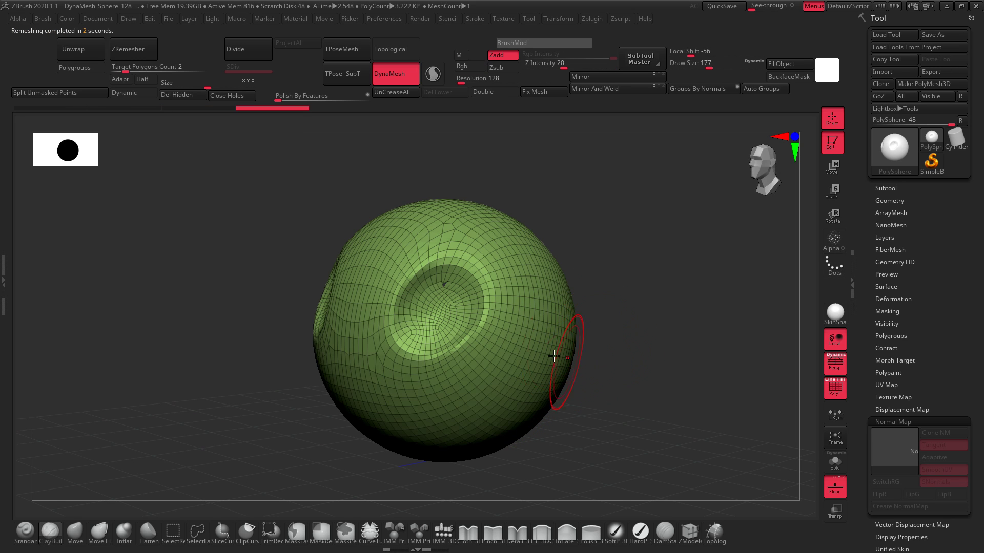
mouse_move(614, 412)
left_mouse_down()
mouse_move(667, 351)
mouse_move(644, 325)
mouse_move(560, 330)
left_mouse_up()
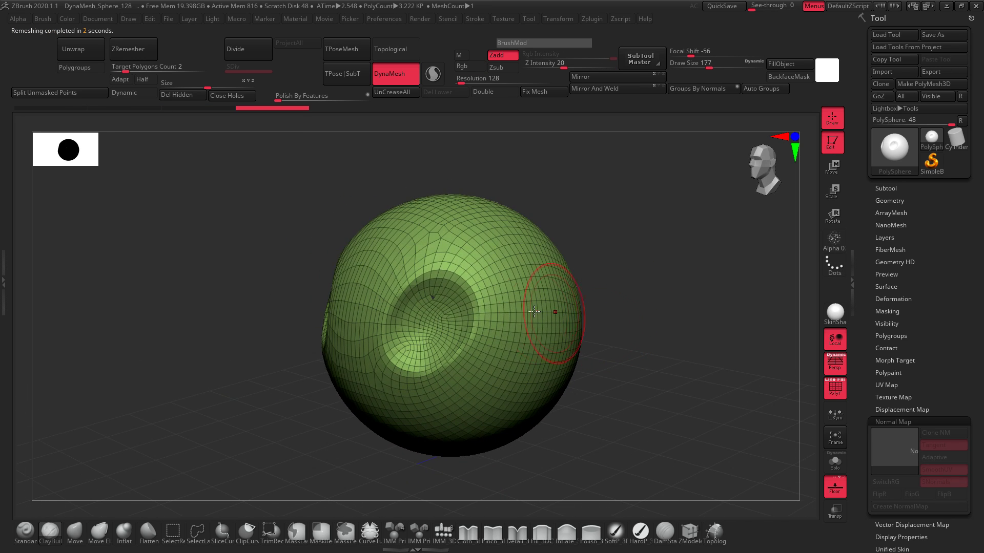
key("b")
key("c")
key("b")
left_click_drag(633, 297, 650, 285)
left_click_drag(609, 318, 582, 351)
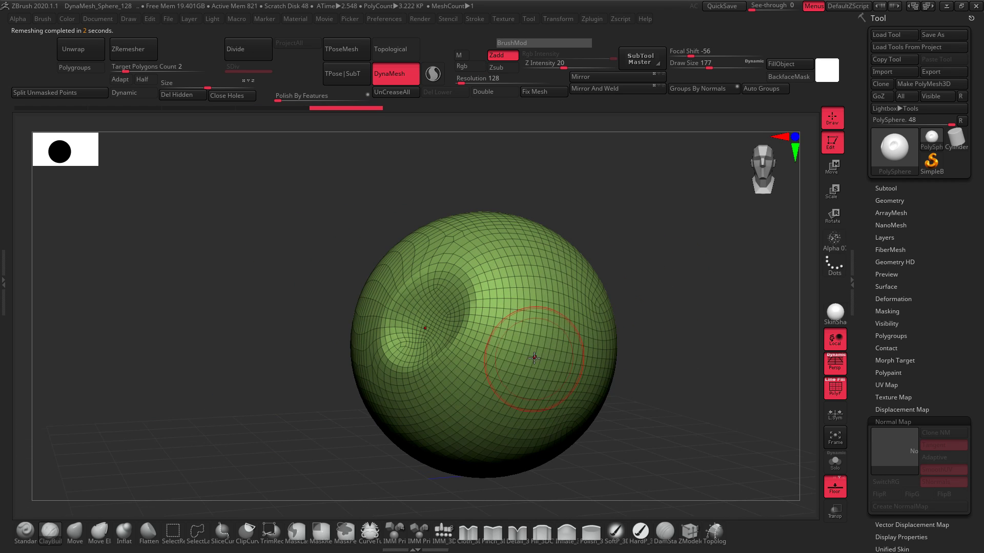
left_click_drag(646, 291, 586, 322)
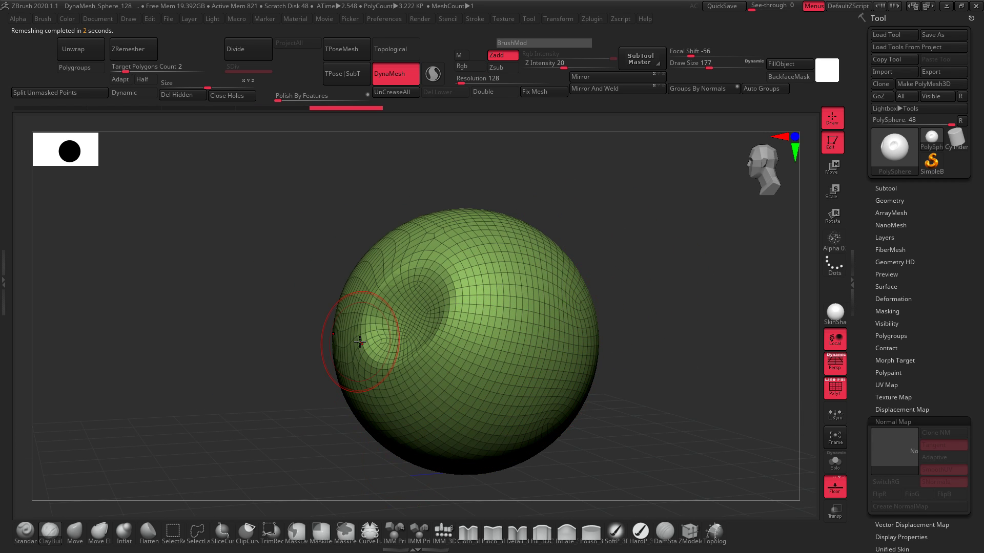
mouse_move(631, 384)
left_mouse_down()
mouse_move(651, 394)
mouse_move(584, 397)
mouse_move(586, 369)
left_mouse_up()
key("shift+f")
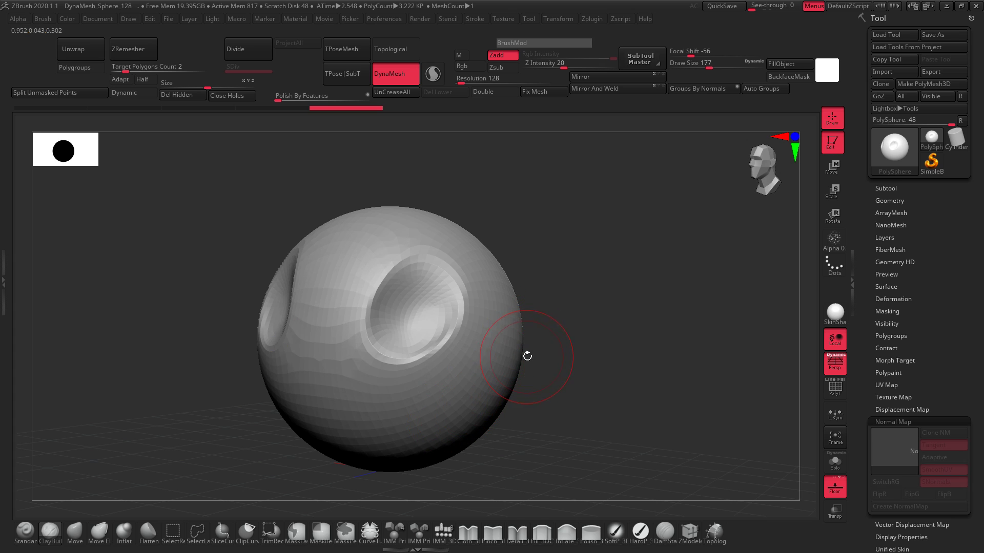
left_click_drag(576, 380, 617, 381)
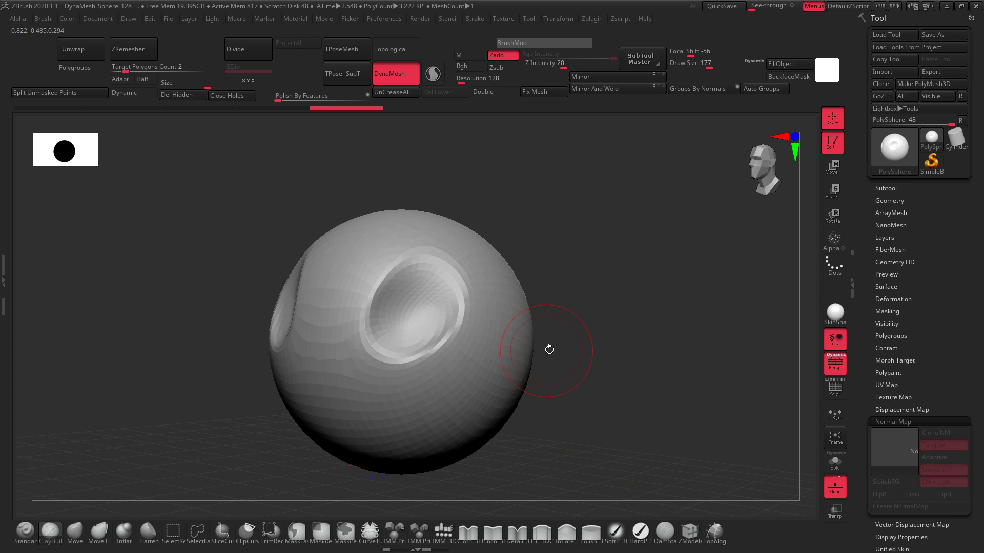
- Expand Tool > UV Map while orbiting to view both holes, then collapse it
left_click(881, 385)
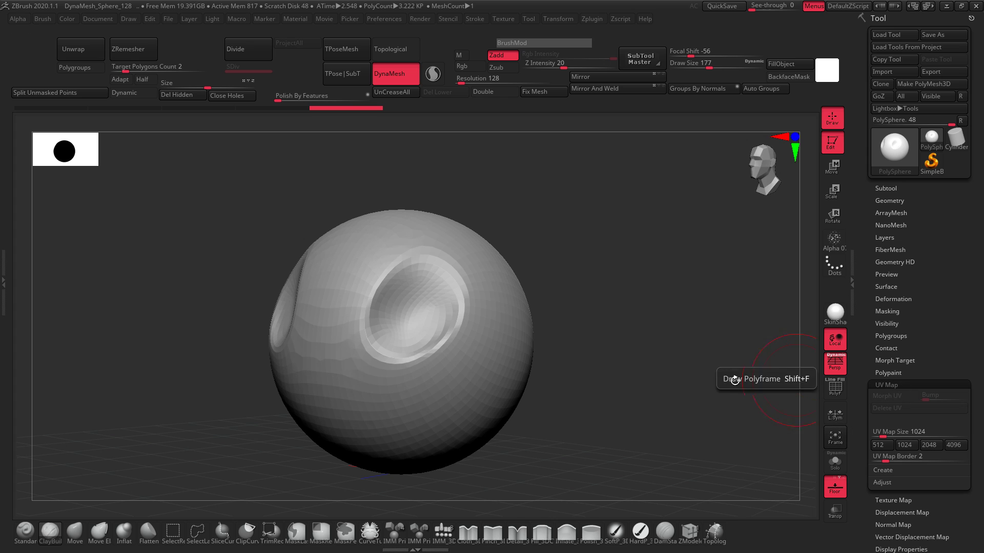
left_click_drag(731, 378, 554, 380)
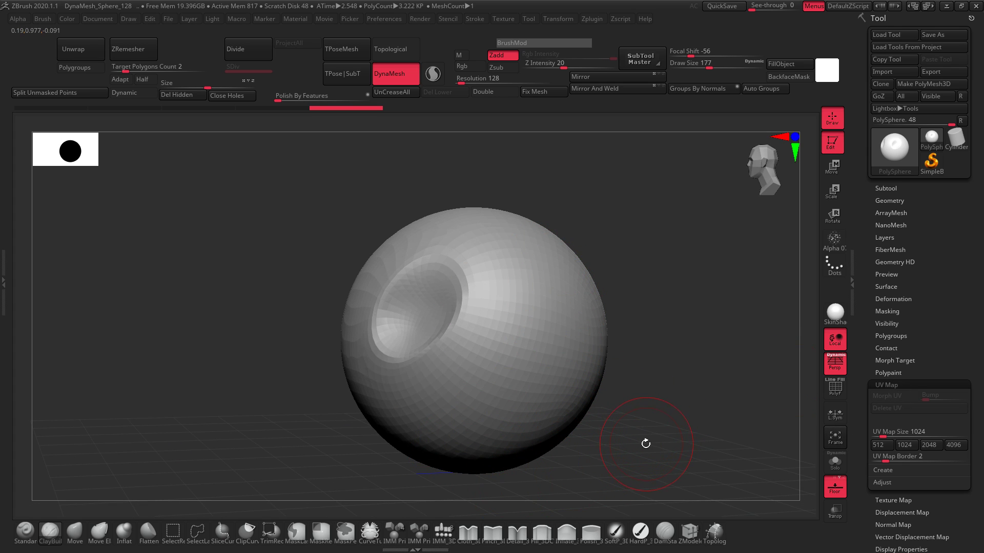
left_click_drag(638, 448, 556, 434)
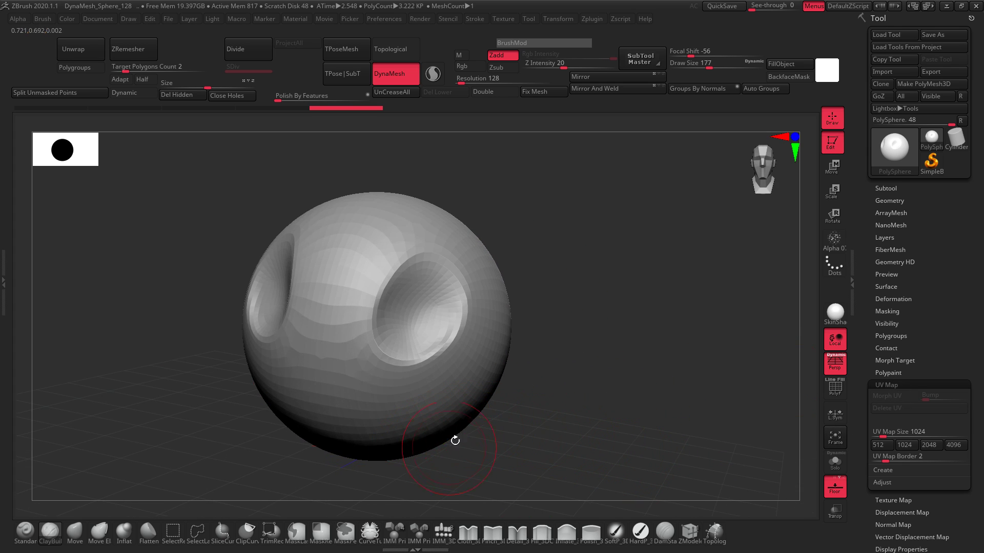
left_click(911, 387)
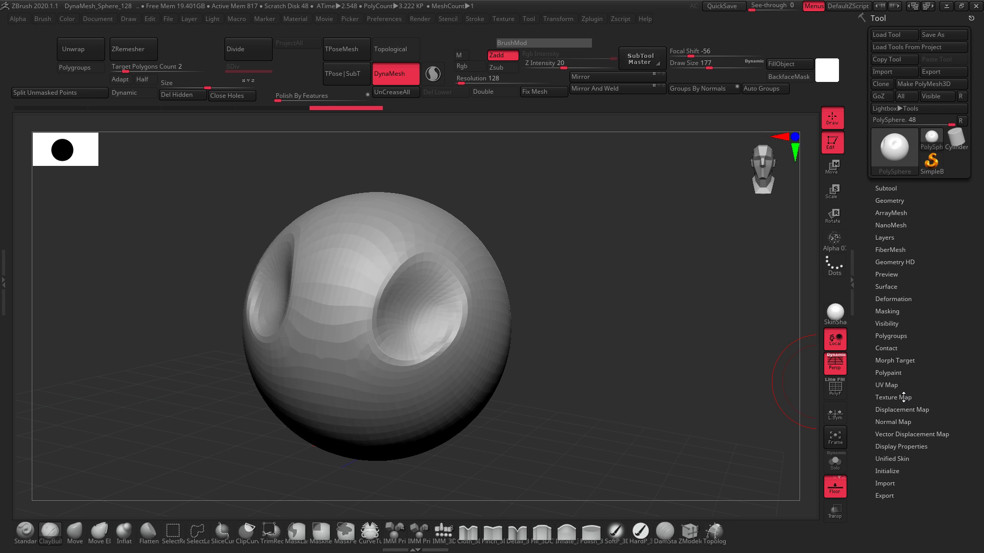
- Browse the Texture Map options and Texture menu, ending with Tool > Normal Map expanded
left_click(903, 397)
left_click(890, 483)
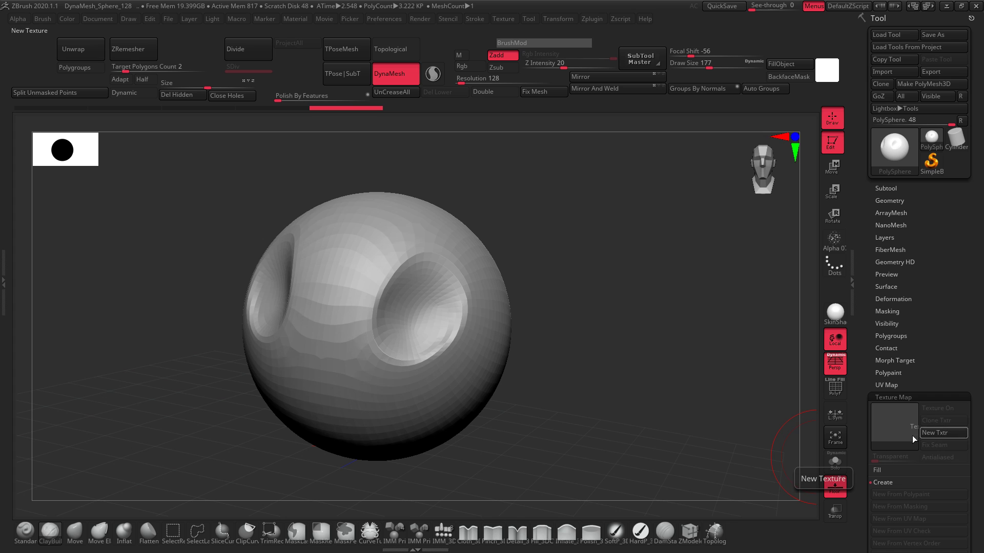
left_click(504, 23)
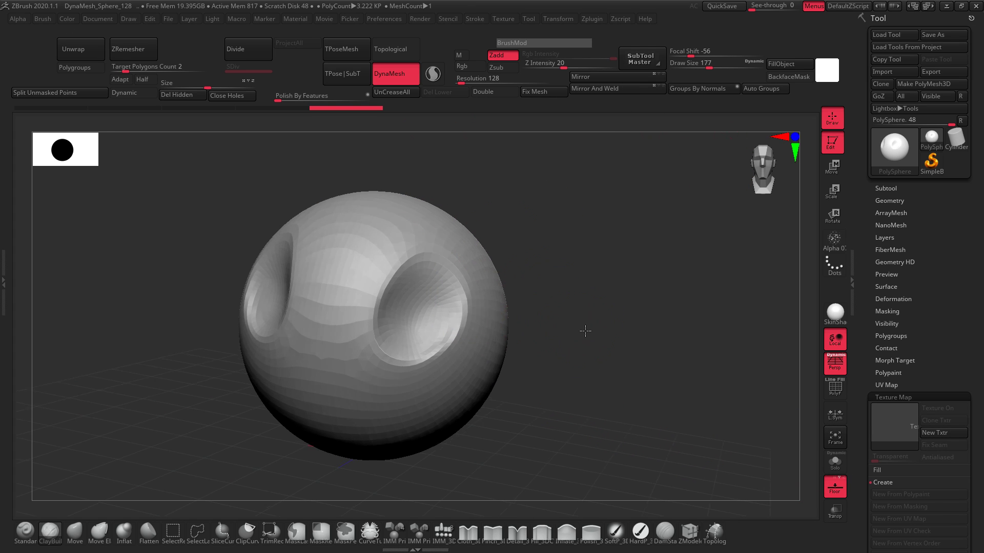
left_click_drag(584, 332, 417, 385)
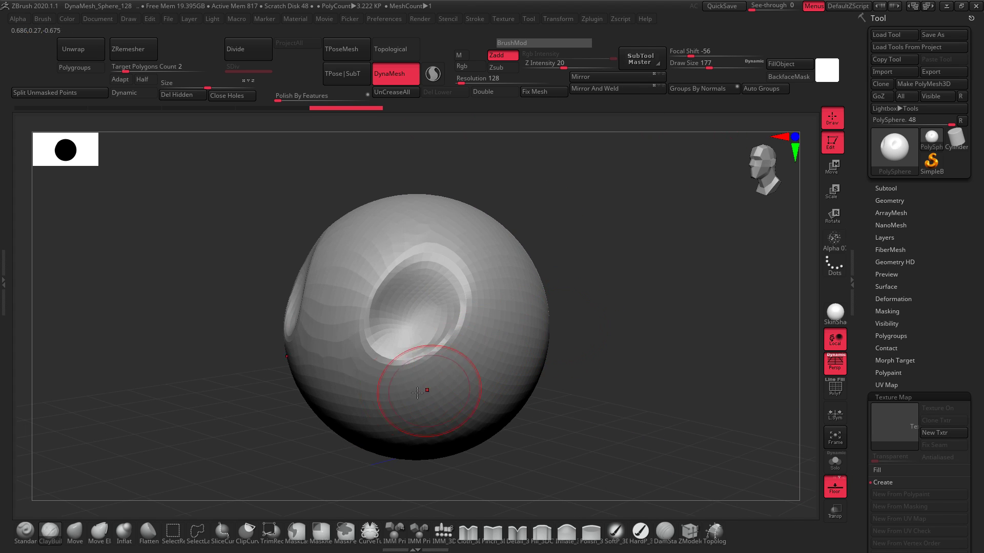
left_click(897, 398)
left_click(905, 420)
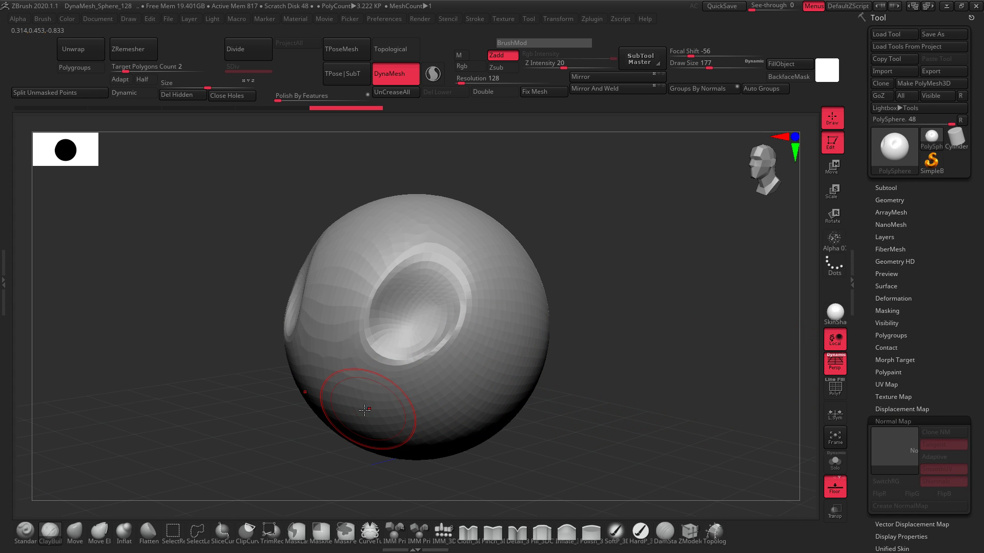
- With ClayBuildup at Draw Size 90, dab a clay bump below the crater
mouse_move(601, 325)
left_mouse_down()
mouse_move(571, 341)
mouse_move(628, 330)
mouse_move(589, 341)
left_mouse_up()
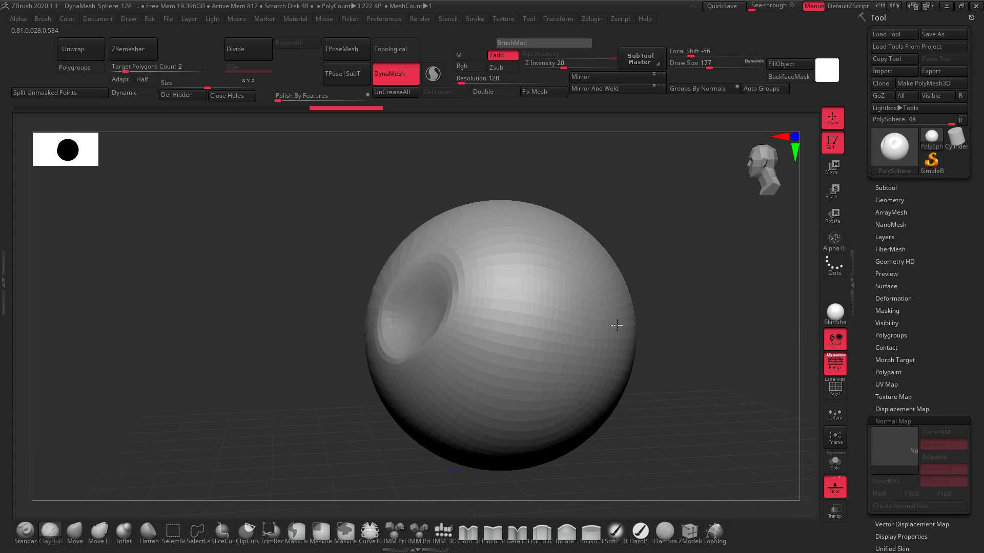
key("b")
key("c")
key("b")
key("ctrl+d")
key("ctrl+d")
key("ctrl+d")
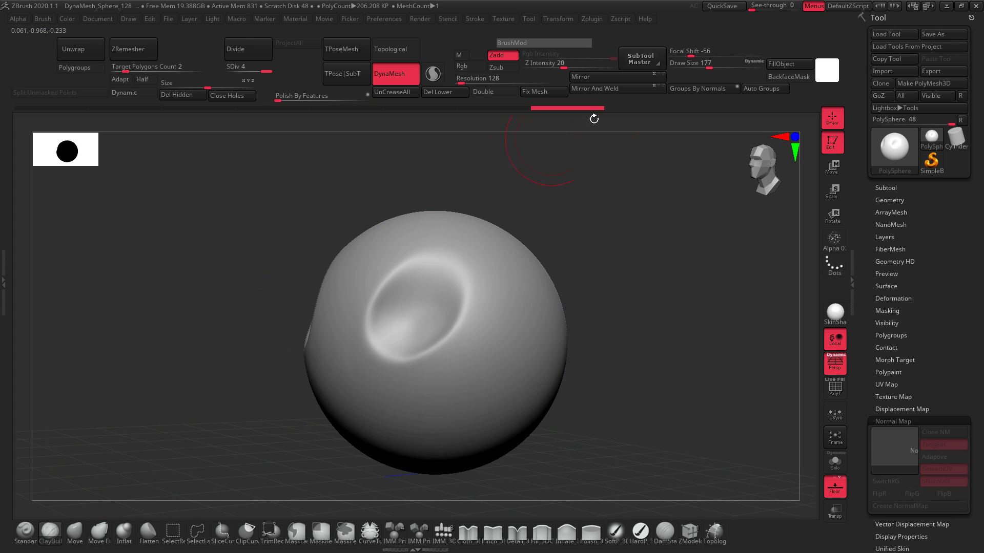
key("bracketleft")
key("bracketleft")
key("bracketleft")
key("bracketleft")
key("bracketleft")
key("b")
key("c")
key("b")
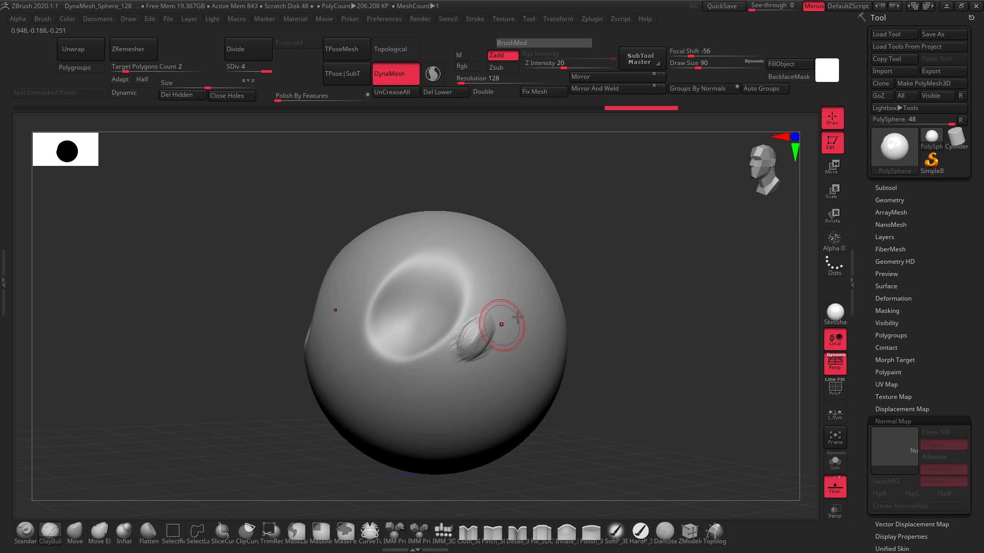
right_click_drag(500, 325, 476, 353)
left_click(394, 382)
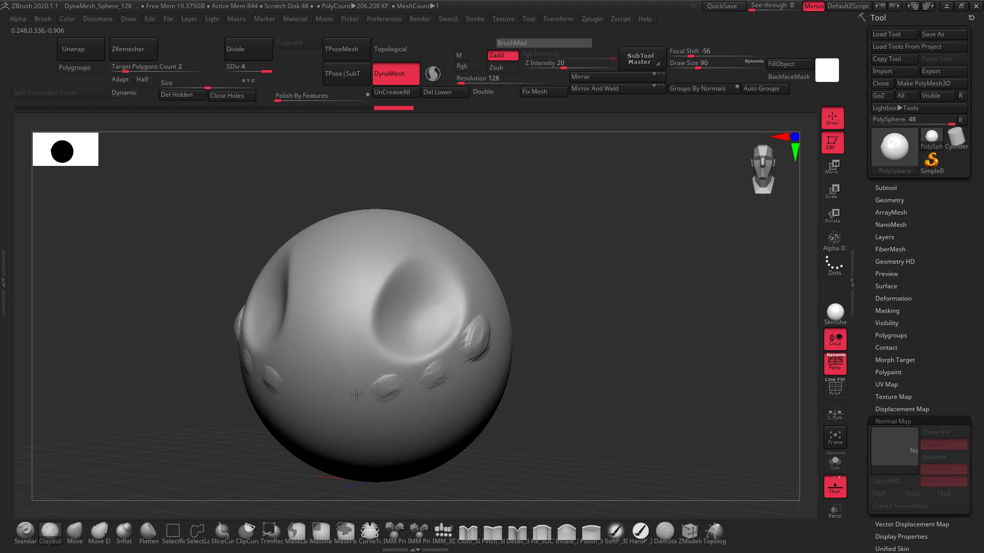
- Return the sphere to SDiv 4, check its wireframe, and collapse Normal Map
key("shift+d")
key("shift+d")
key("shift+d")
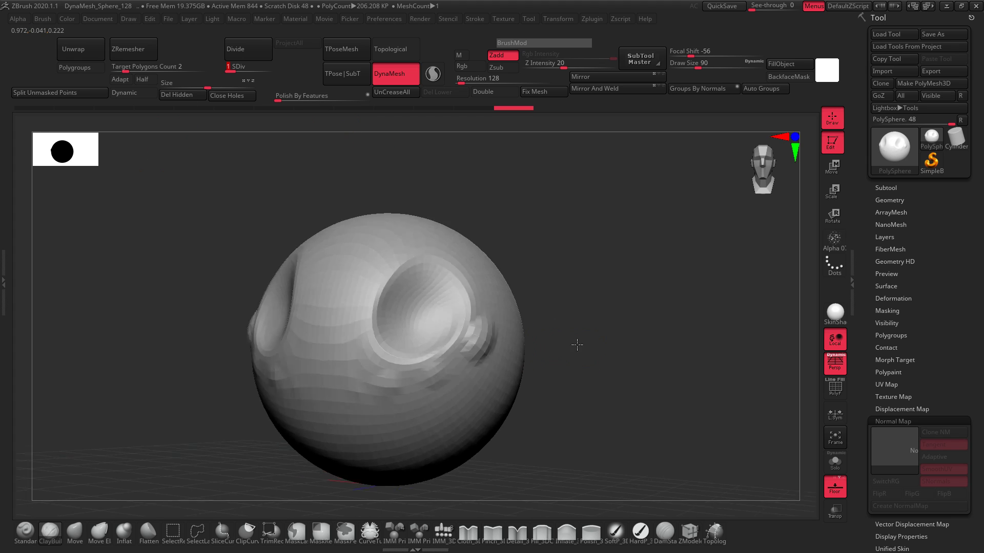
left_click_drag(577, 345, 595, 338)
left_click_drag(231, 71, 290, 70)
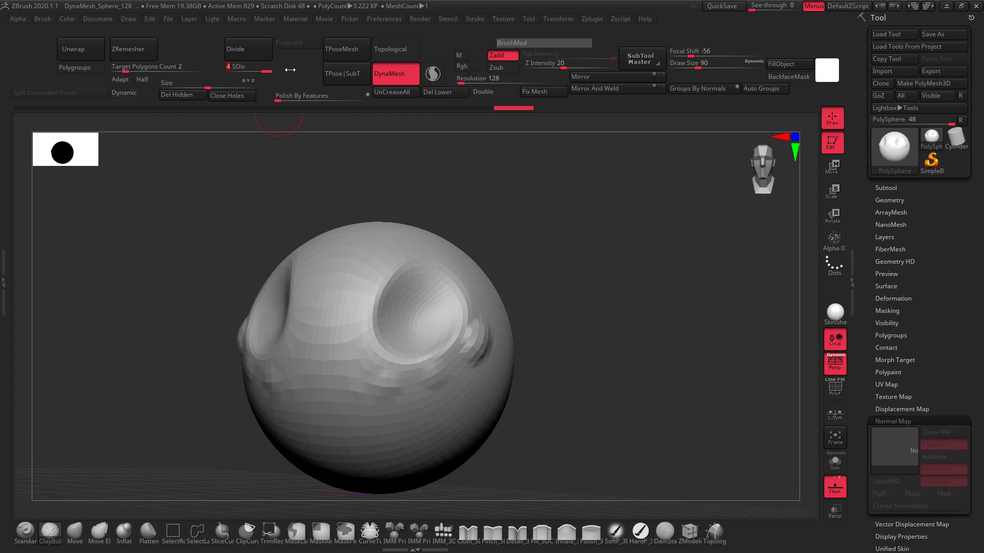
mouse_move(566, 374)
left_mouse_down()
mouse_move(587, 387)
mouse_move(569, 340)
mouse_move(430, 340)
left_mouse_up()
key("shift+f")
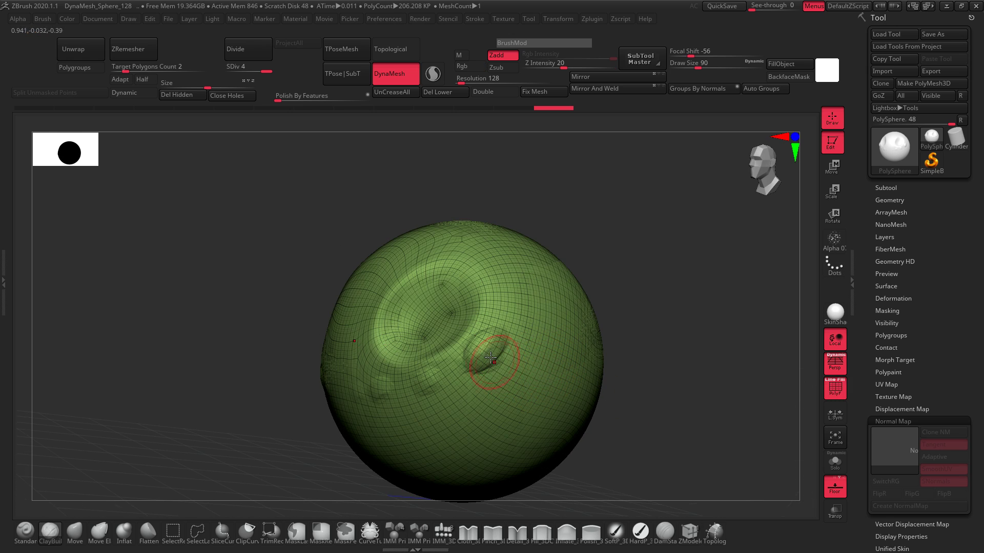
key("shift+f")
mouse_move(267, 71)
left_mouse_down()
mouse_move(226, 71)
mouse_move(271, 67)
left_mouse_up()
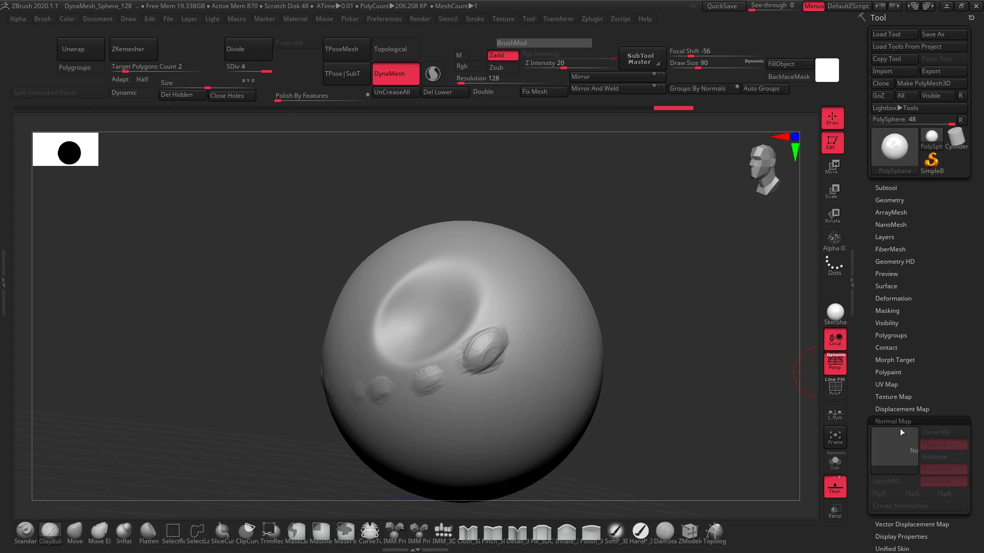
left_click_drag(756, 400, 557, 411)
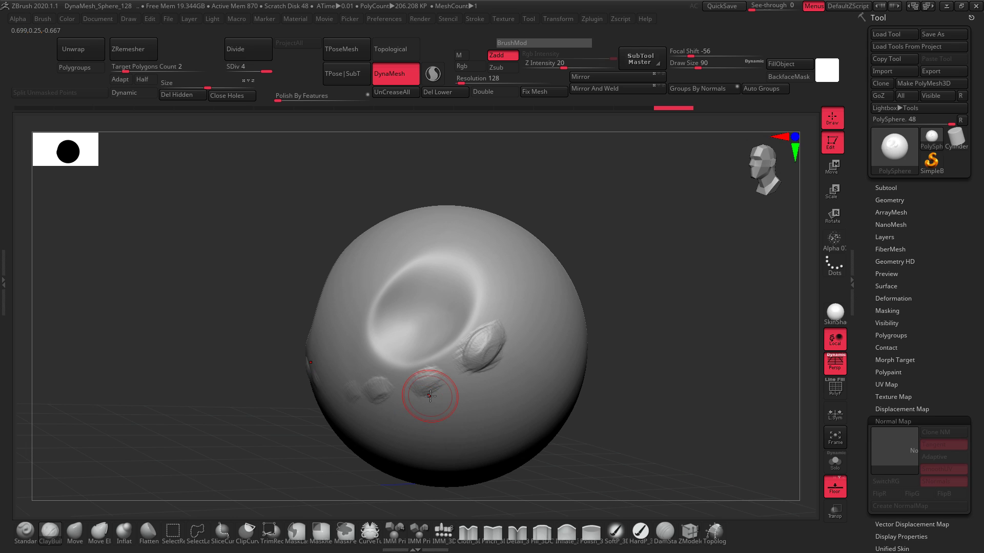
left_click(893, 420)
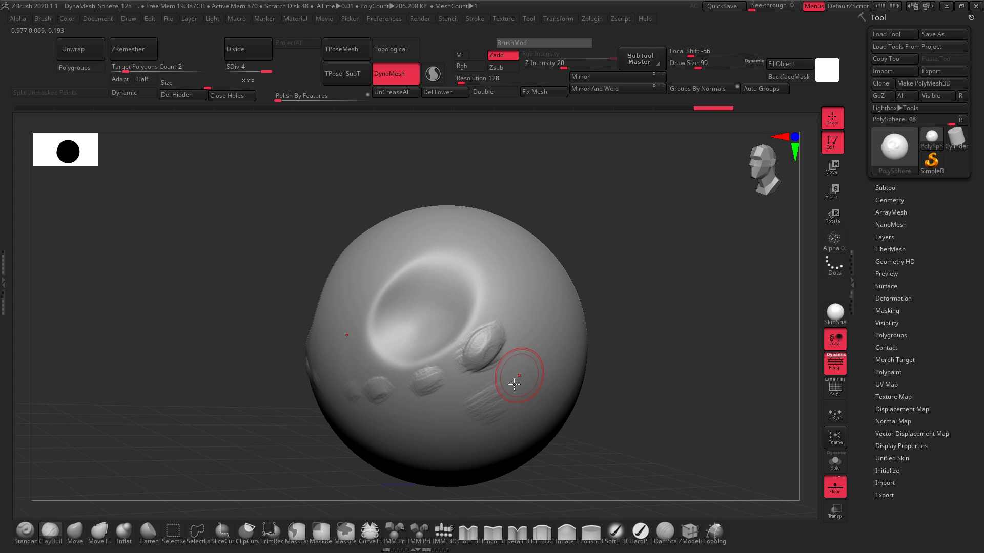
- Carve vertical grooves on the sphere's right side with DamStandard
left_click_drag(596, 376, 641, 401)
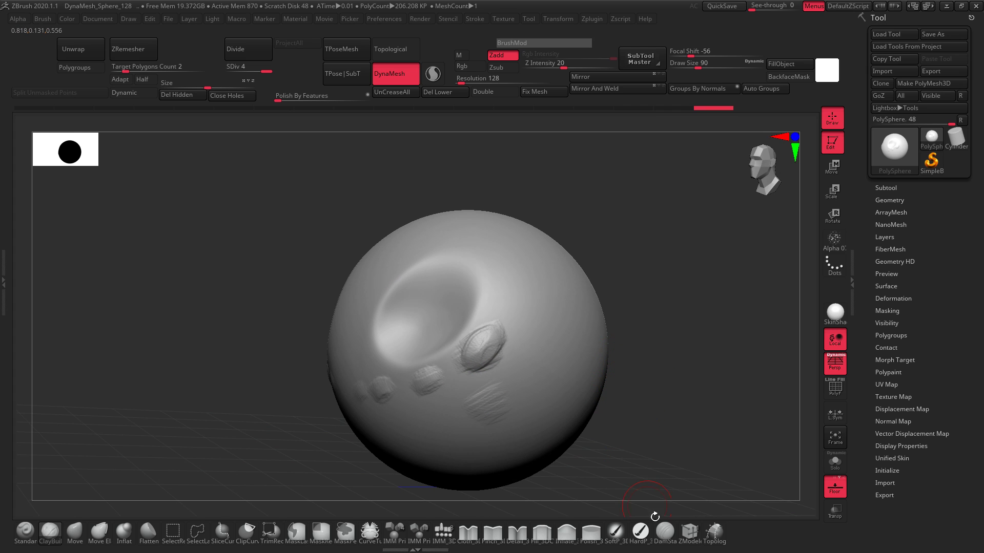
left_click(664, 532)
left_click_drag(521, 286, 534, 390)
mouse_move(665, 275)
left_mouse_down()
mouse_move(533, 309)
mouse_move(582, 347)
left_mouse_up()
left_click_drag(413, 468, 419, 443)
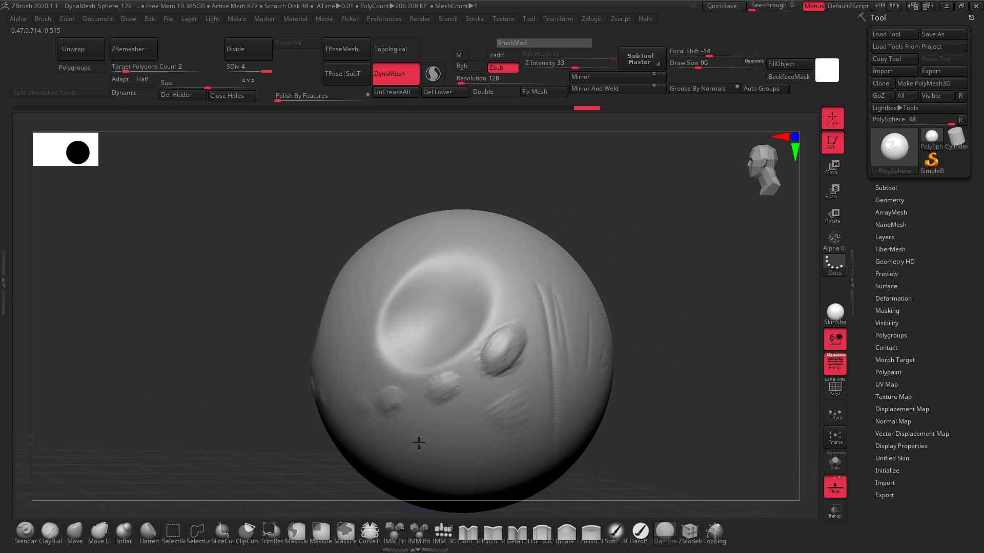
left_click_drag(622, 382, 652, 389)
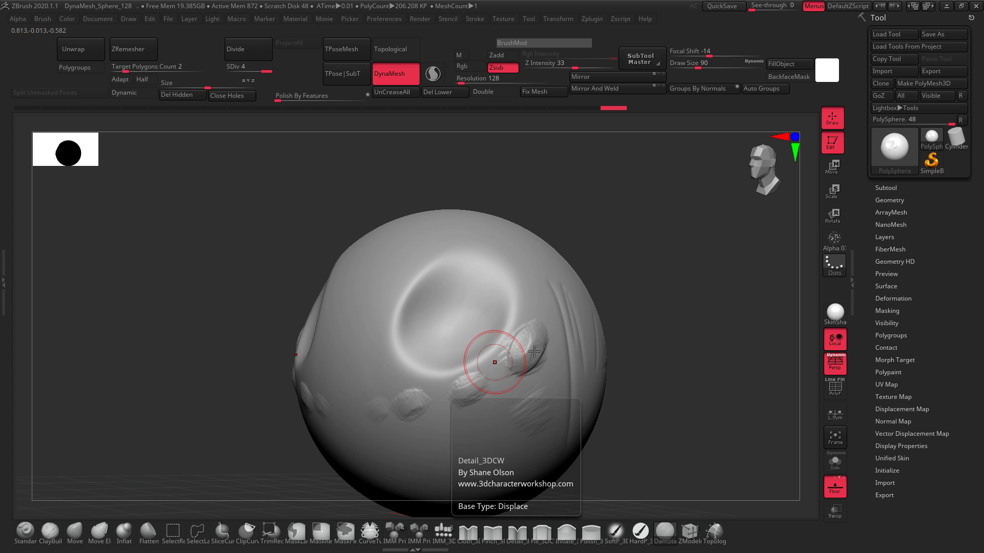
mouse_move(661, 348)
left_mouse_down()
mouse_move(663, 378)
mouse_move(647, 391)
mouse_move(614, 389)
mouse_move(666, 395)
mouse_move(609, 415)
left_mouse_up()
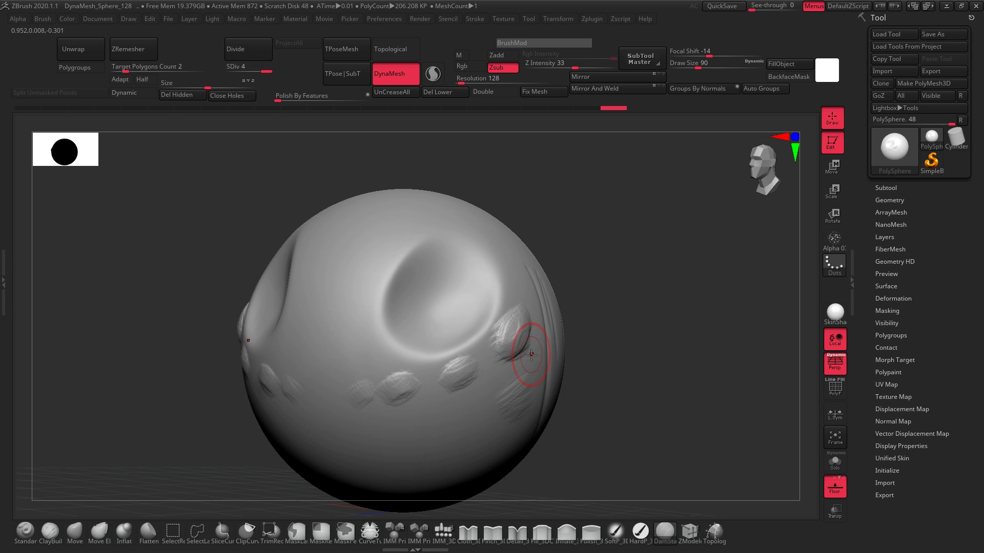
left_click_drag(614, 375, 461, 428)
- Back in Blender, delete the default cube and bring up the Shift+A Add menu
key("super")
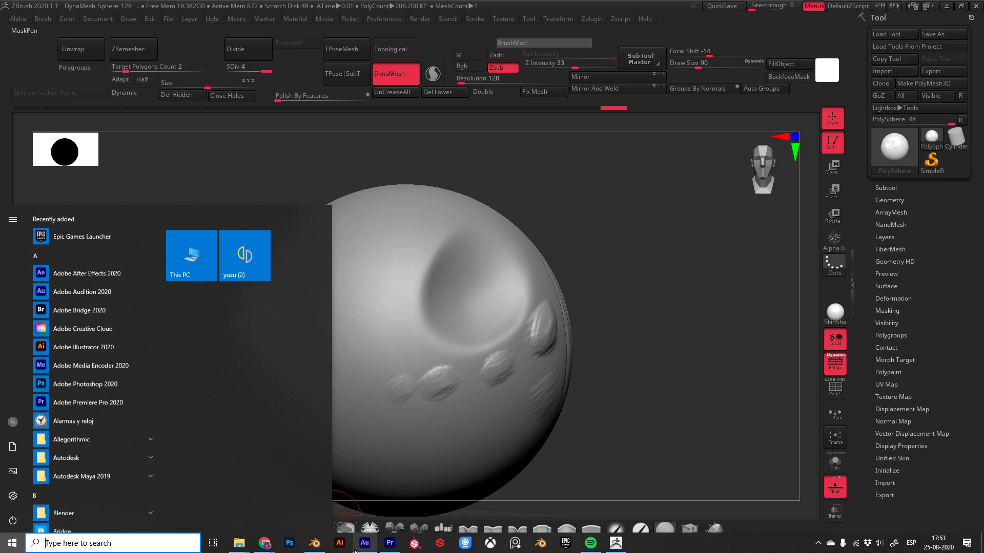
left_click(314, 543)
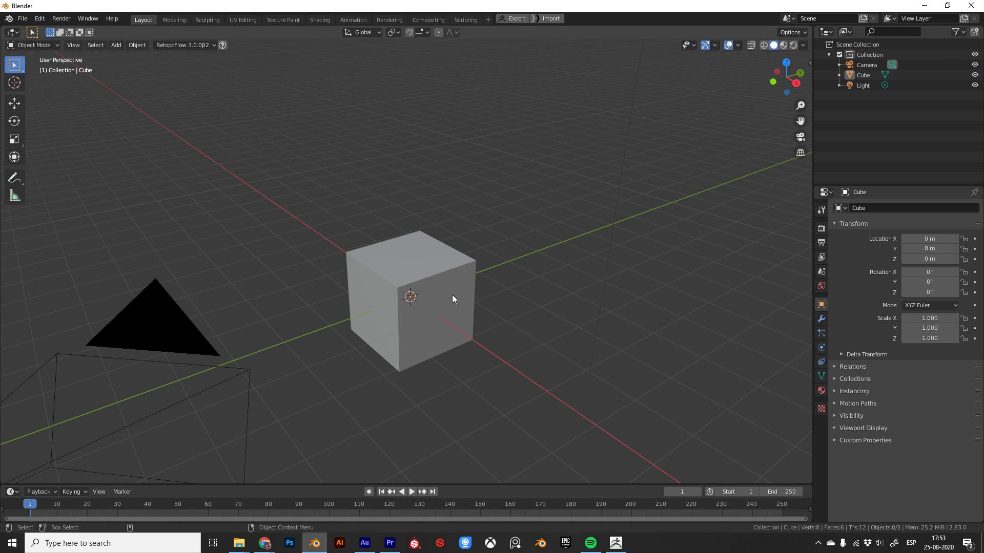
left_click(469, 308)
middle_click_drag(478, 297, 532, 332)
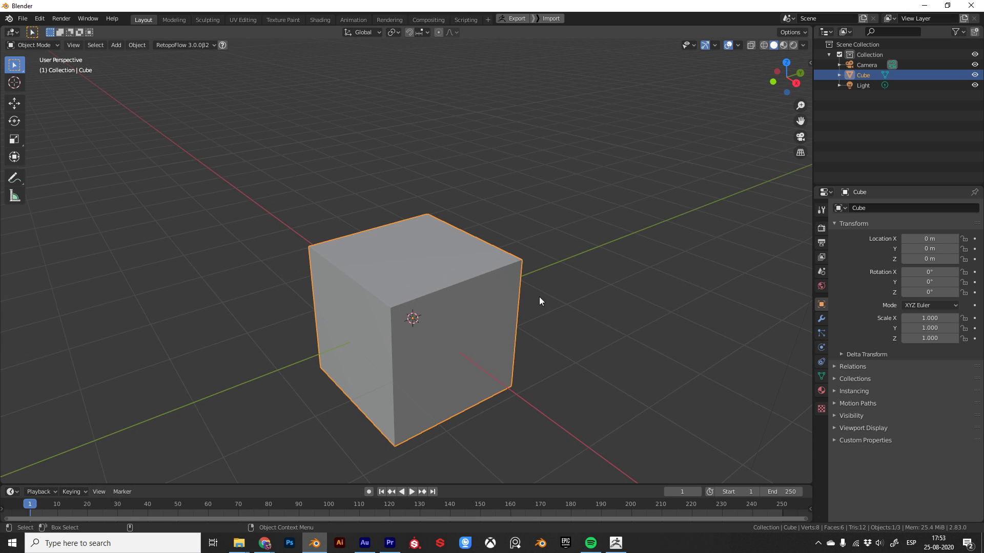
left_click(521, 357)
left_click(465, 337)
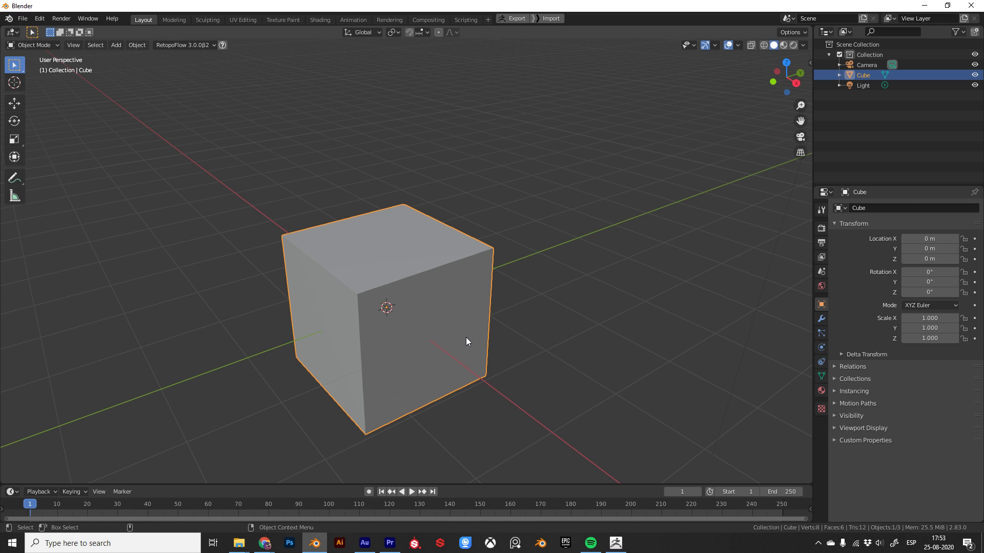
key("Delete")
key("shift+a")
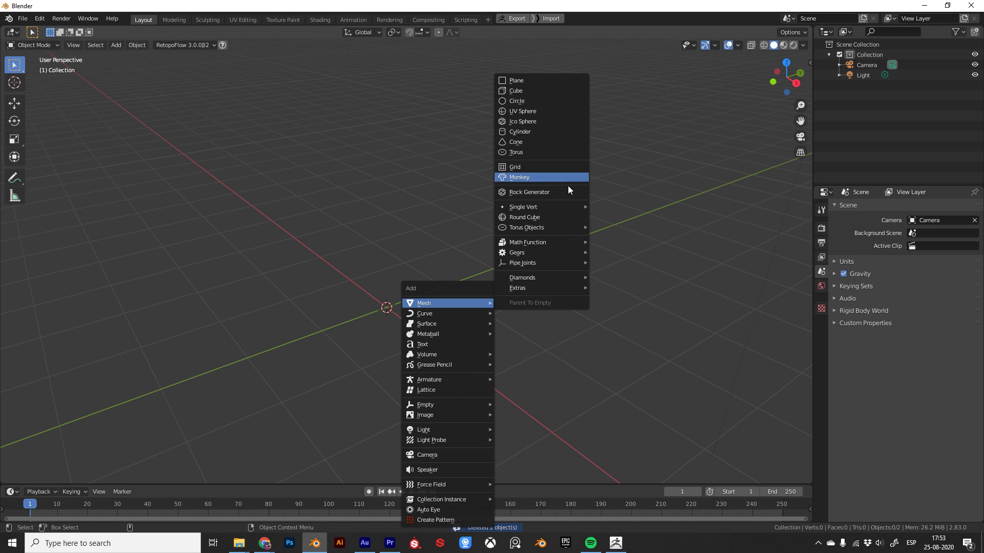
- Add a Round Cube, apply its Quadsphere operator preset, and reselect the sphere
left_click(563, 217)
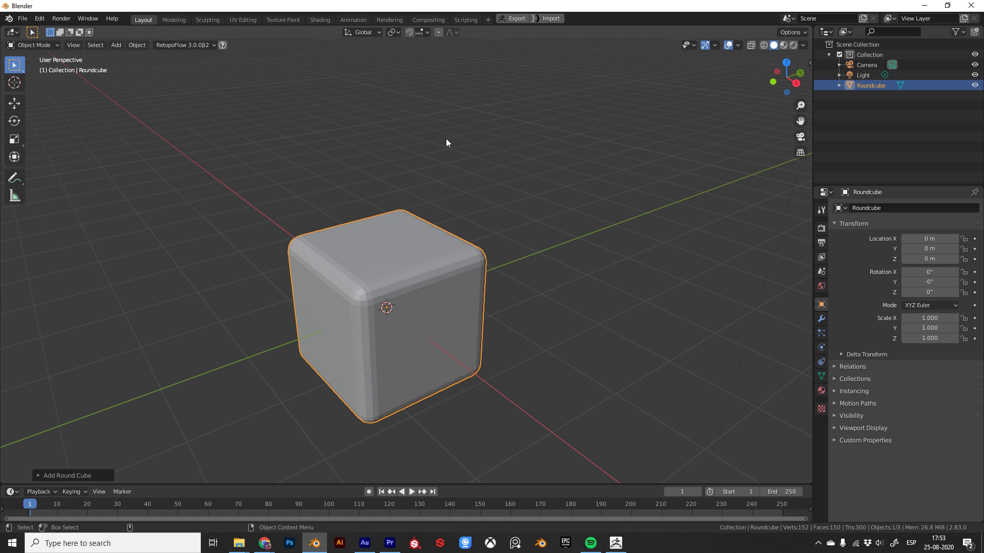
left_click(44, 476)
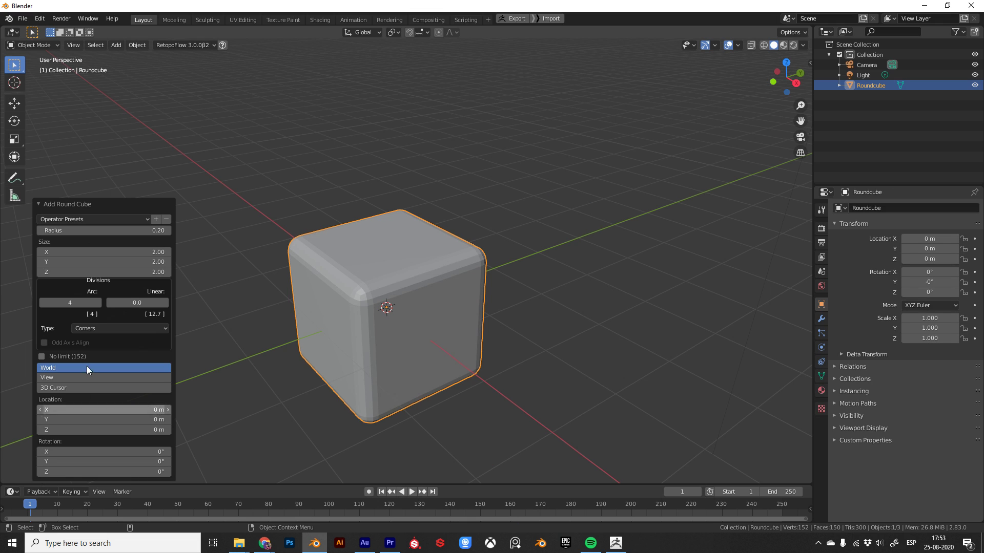
left_click(129, 220)
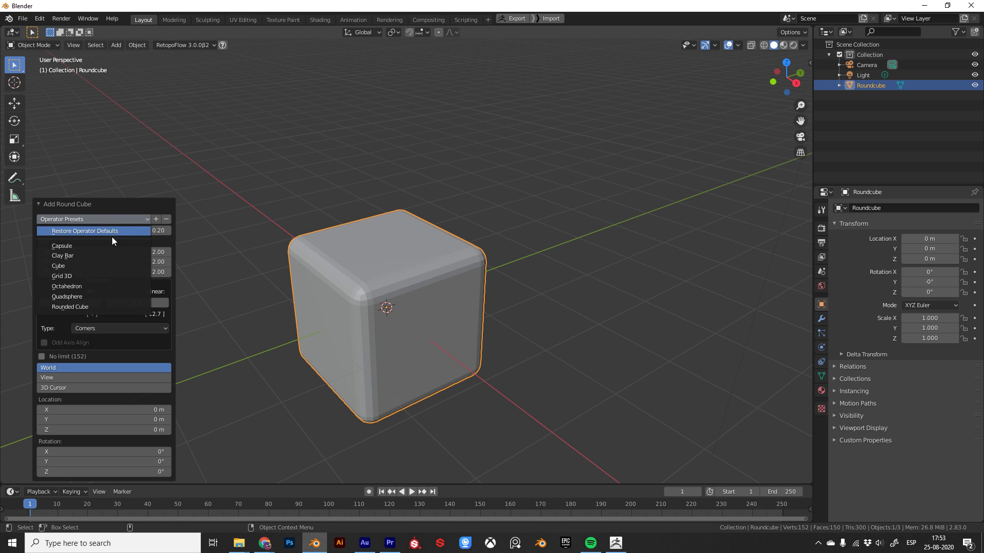
left_click(90, 297)
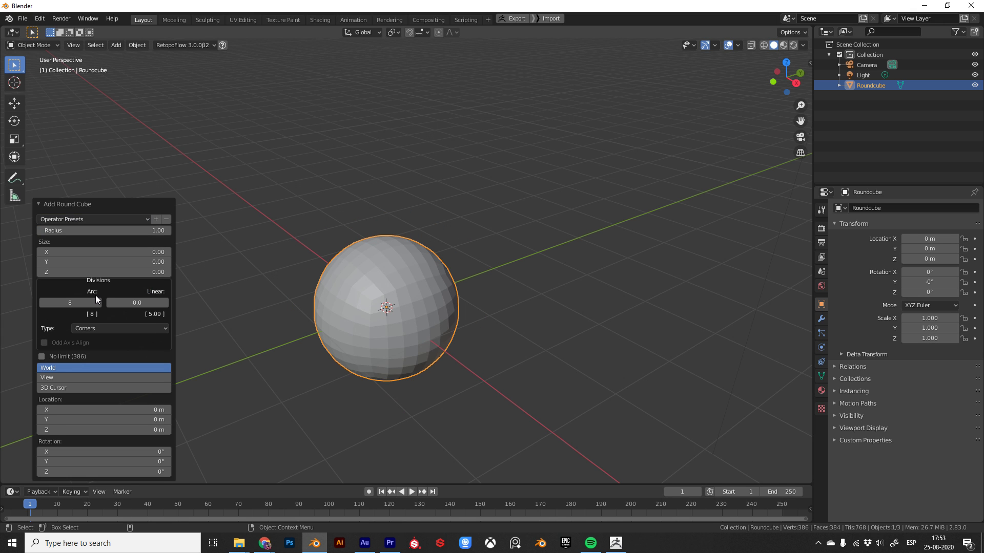
left_click(505, 328)
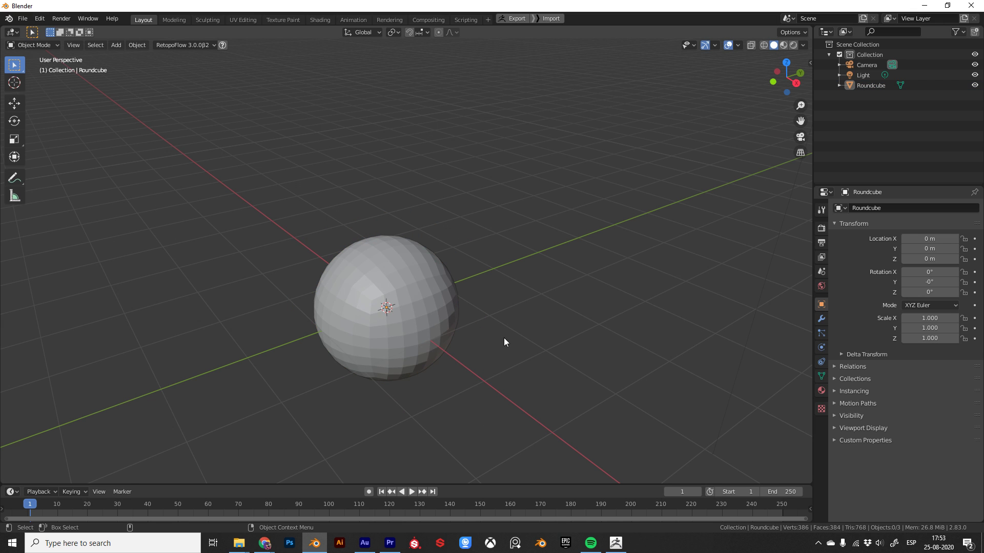
mouse_move(503, 337)
middle_mouse_down()
mouse_move(411, 331)
mouse_move(519, 362)
mouse_move(441, 350)
mouse_move(481, 321)
mouse_move(444, 336)
mouse_move(437, 326)
middle_mouse_up()
left_click(438, 306)
key("ctrl+Tab")
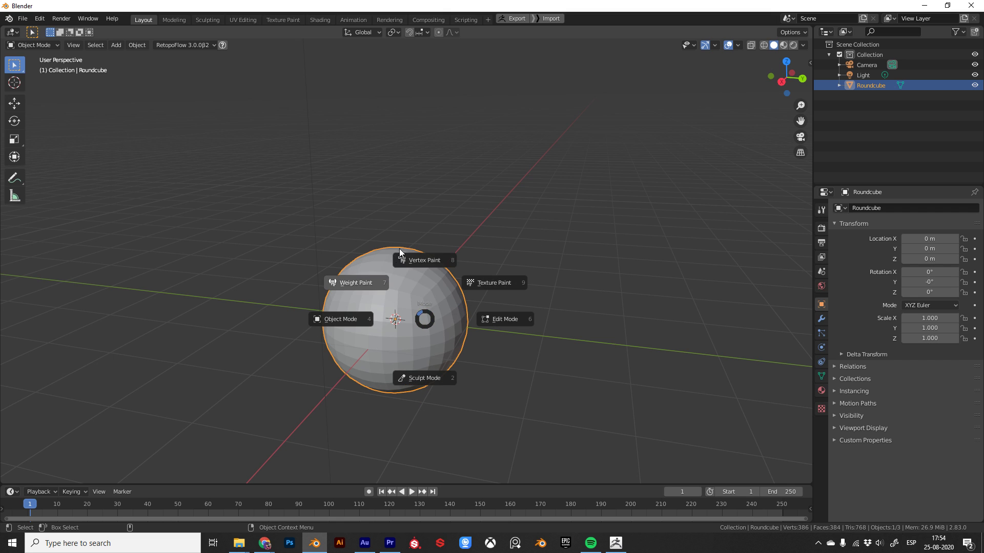
- Cycle the sphere through Sculpt, Edit and Object modes, ending in Object Mode
left_click(431, 384)
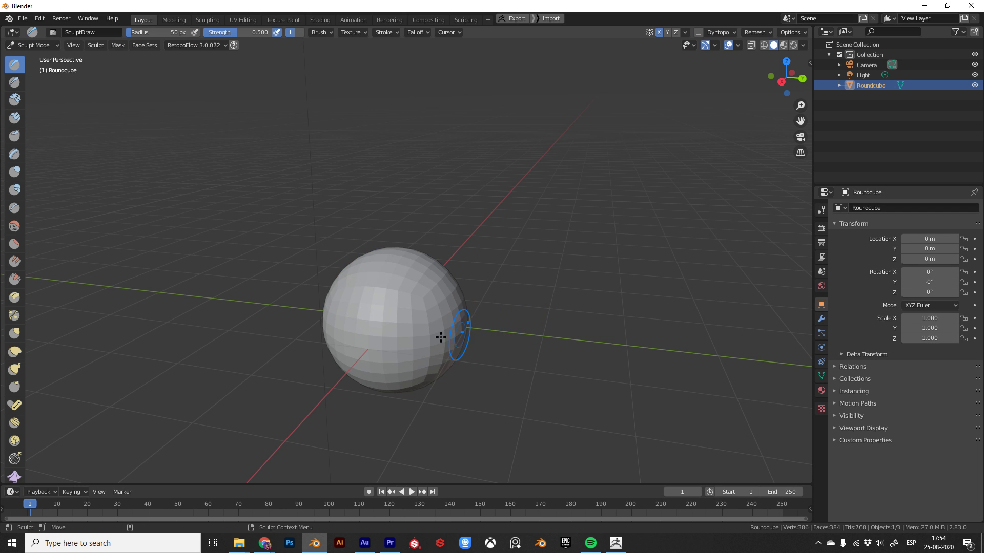
key("Tab")
mouse_move(533, 302)
middle_mouse_down()
mouse_move(516, 323)
mouse_move(519, 344)
mouse_move(467, 341)
mouse_move(536, 297)
mouse_move(477, 356)
middle_mouse_up()
key("alt+a")
key("Tab")
key("ctrl+Tab")
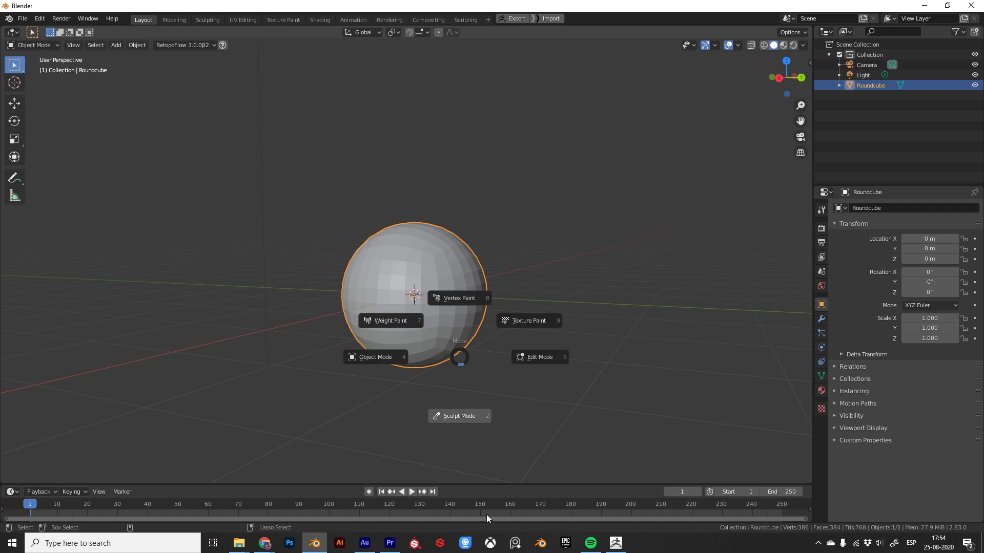
left_click(487, 514)
middle_click_drag(505, 263, 466, 259)
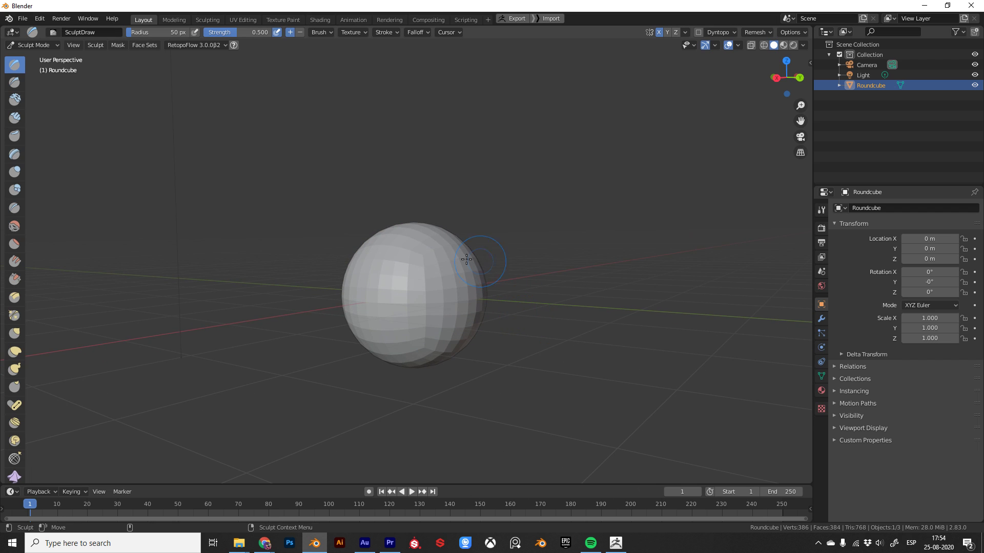
key("ctrl+Tab")
left_click(344, 305)
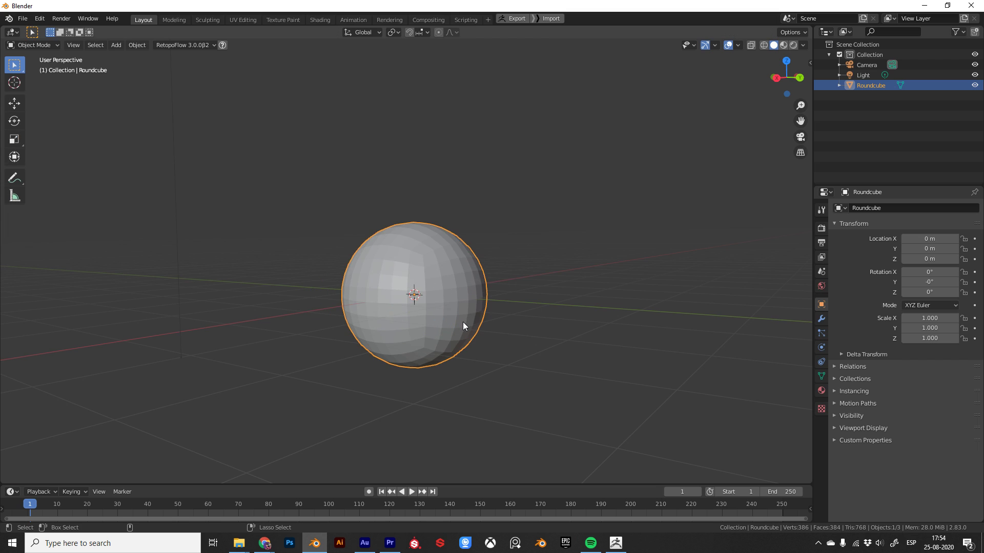
- Apply a level-2 Subdivision (6,146 vertices), then sculpt with the Grab brush
key("ctrl+2")
left_click(821, 318)
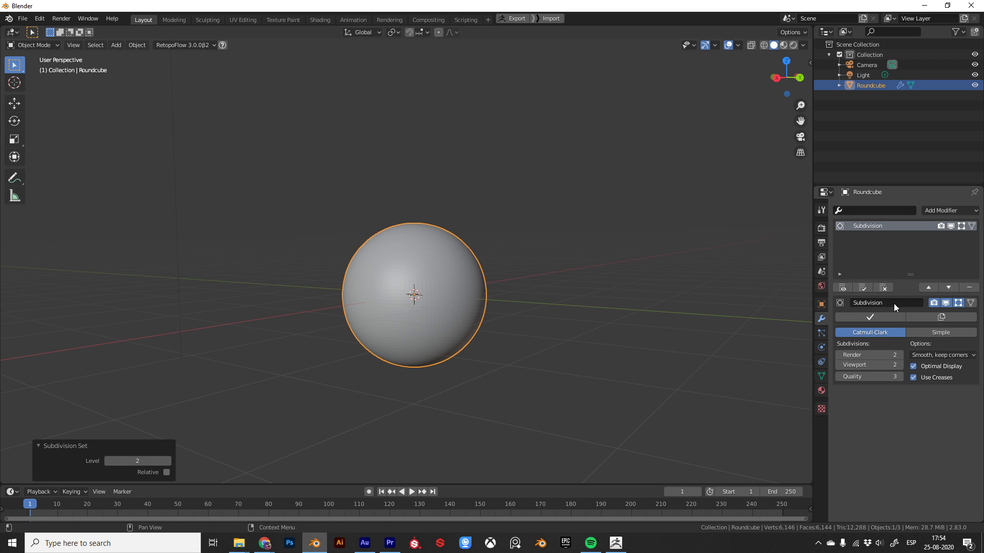
left_click(892, 317)
key("ctrl+Tab")
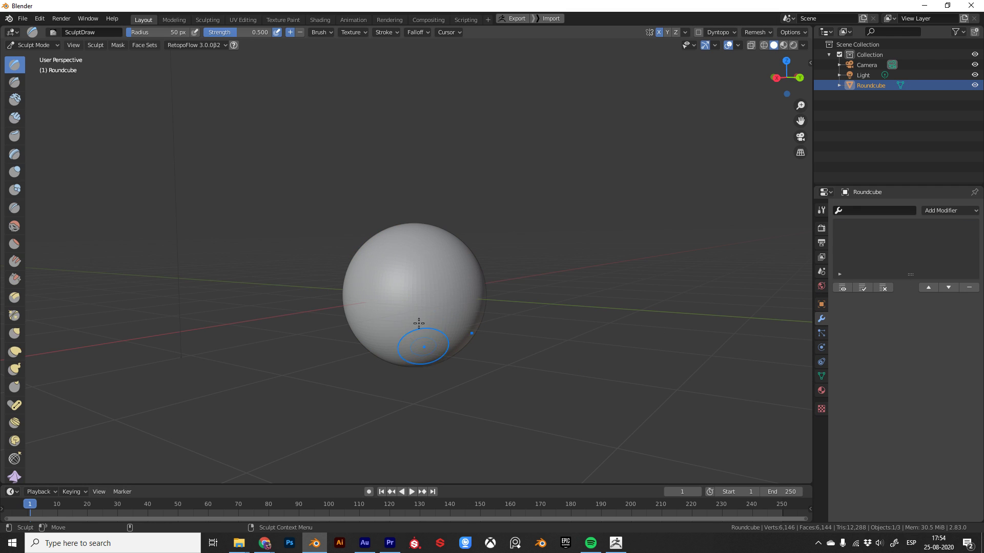
left_click(15, 333)
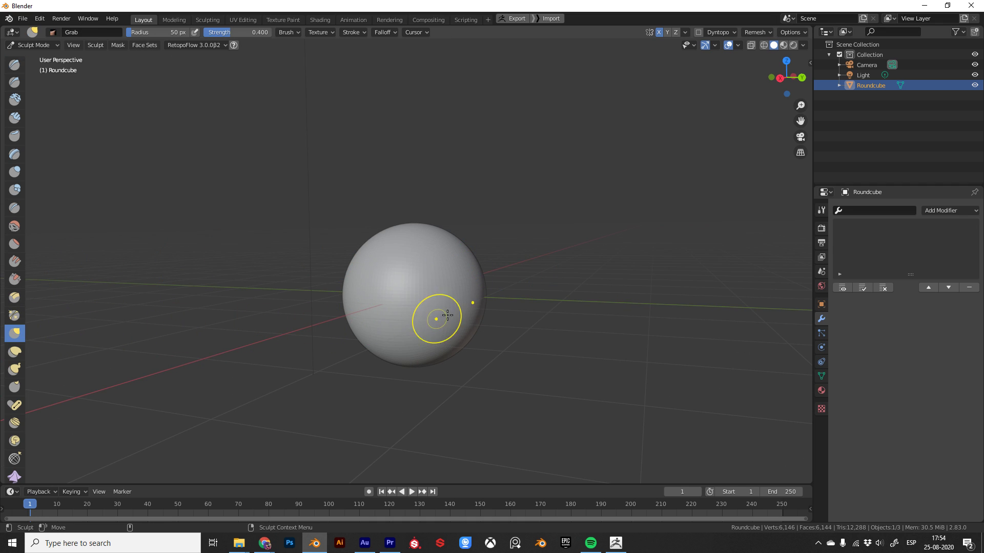
- Grab the sphere into an egg shape and add Clay Strips strokes at 87 px radius
left_click_drag(457, 313, 378, 358)
left_click(15, 118)
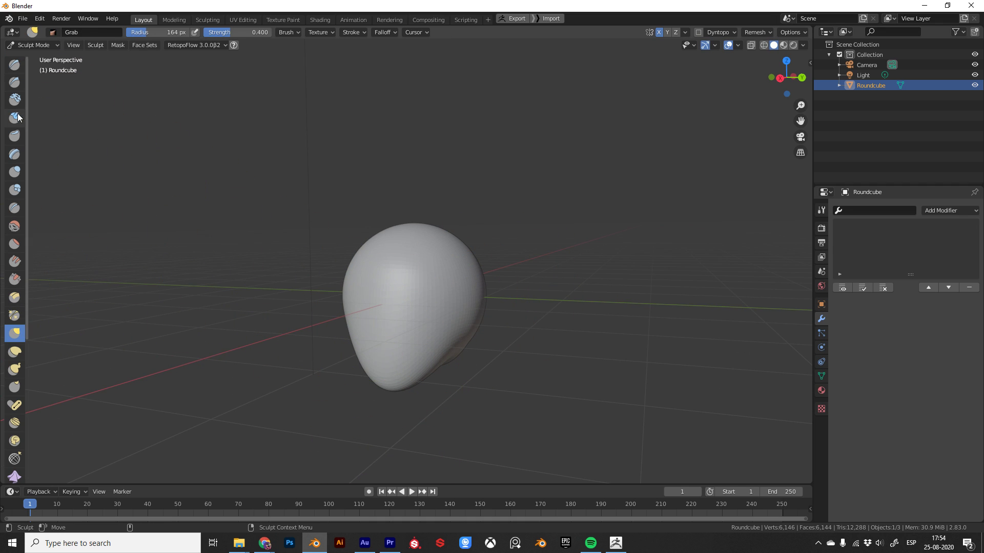
key("f")
mouse_move(424, 318)
left_mouse_down()
mouse_move(443, 281)
mouse_move(528, 286)
left_mouse_up()
middle_click_drag(528, 286, 543, 301)
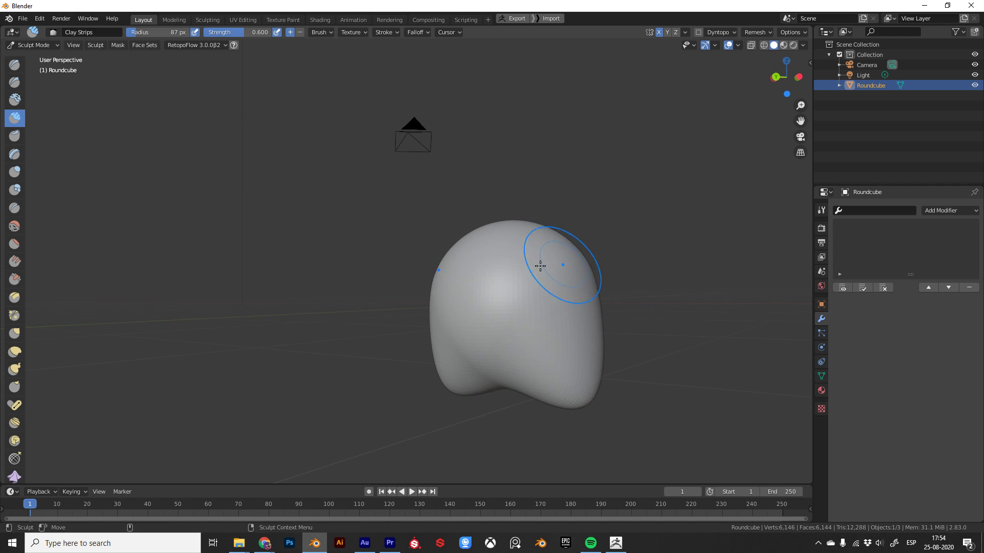
middle_click_drag(540, 266, 637, 253)
mouse_move(463, 279)
left_mouse_down()
mouse_move(533, 277)
mouse_move(491, 323)
left_mouse_up()
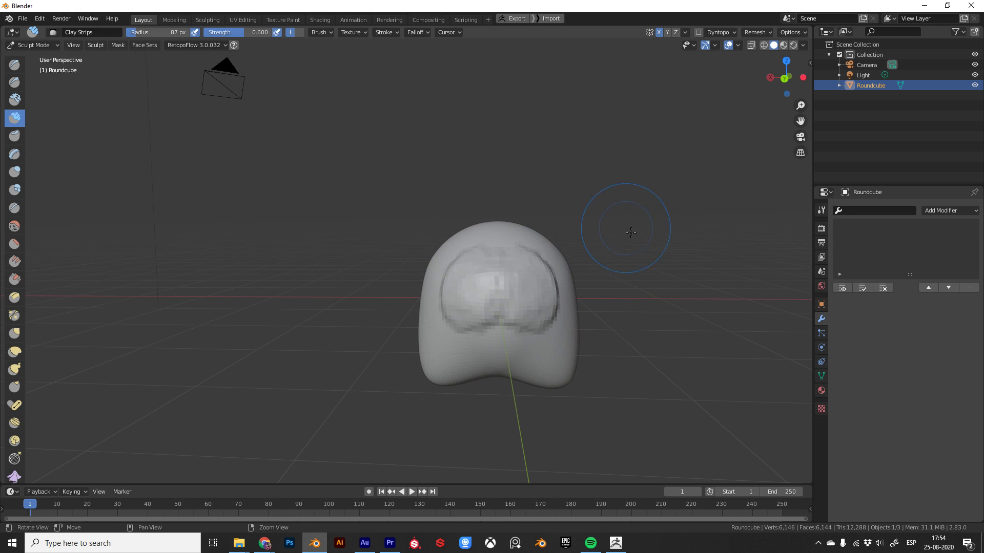
middle_click_drag(631, 232, 384, 355)
mouse_move(384, 356)
left_mouse_down()
mouse_move(424, 345)
mouse_move(400, 360)
mouse_move(413, 323)
mouse_move(460, 365)
left_mouse_up()
- Voxel-remesh the head into a denser smooth mesh of 19,927 vertices
key("r")
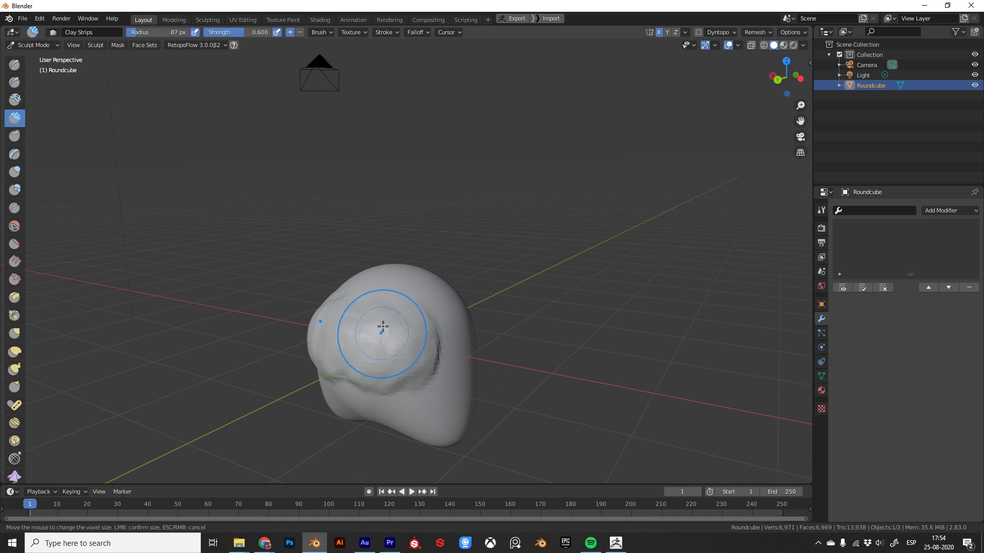
left_click_drag(382, 326, 407, 324, "shift")
middle_click_drag(532, 337, 504, 329)
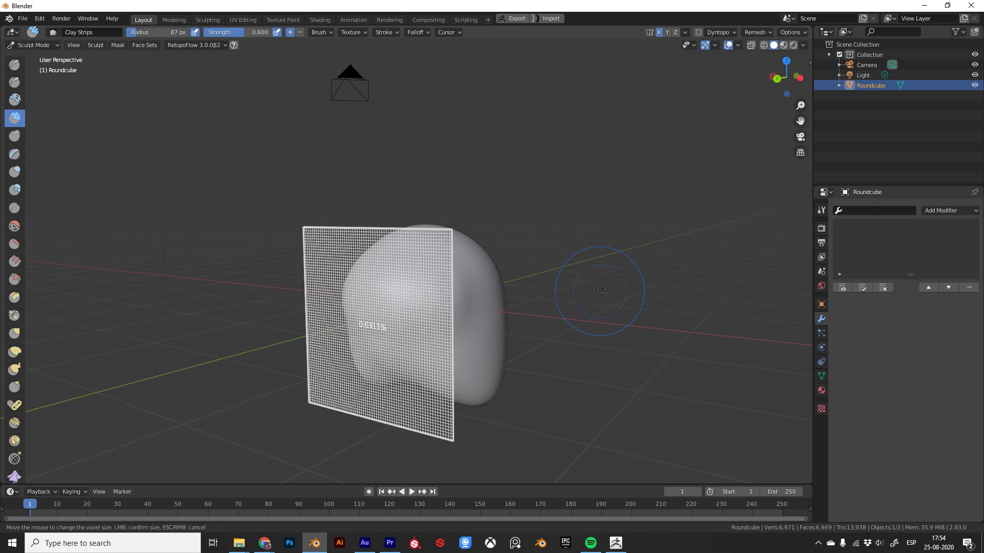
left_click(580, 307)
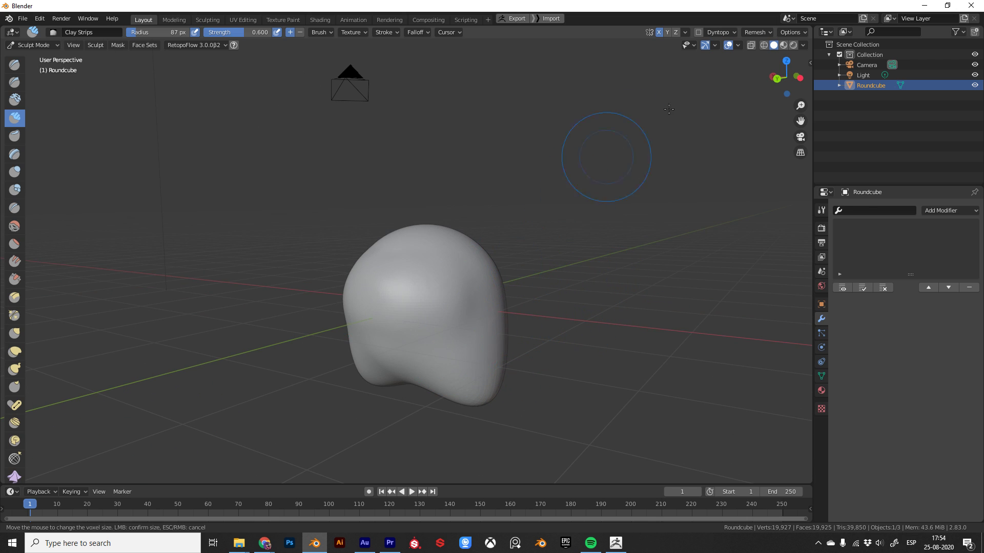
- Switch viewport shading to Rendered and orbit around the head and camera
left_click(803, 45)
key("z")
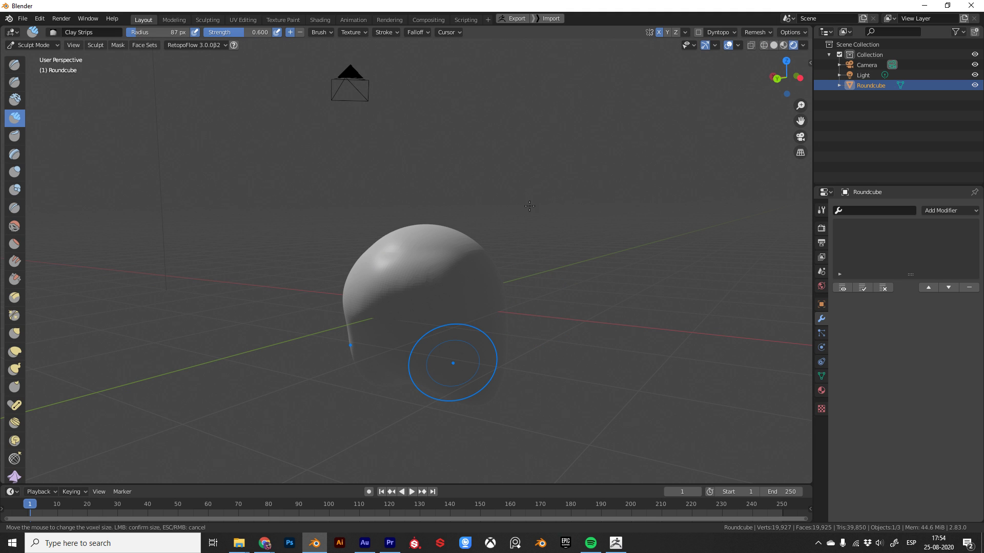
middle_click_drag(510, 220, 562, 333)
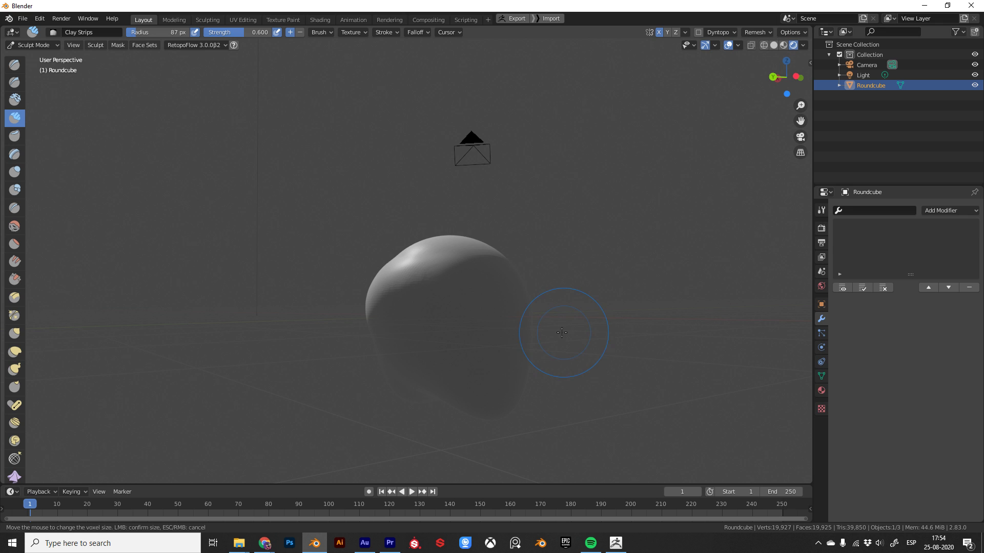
middle_click_drag(457, 240, 494, 233)
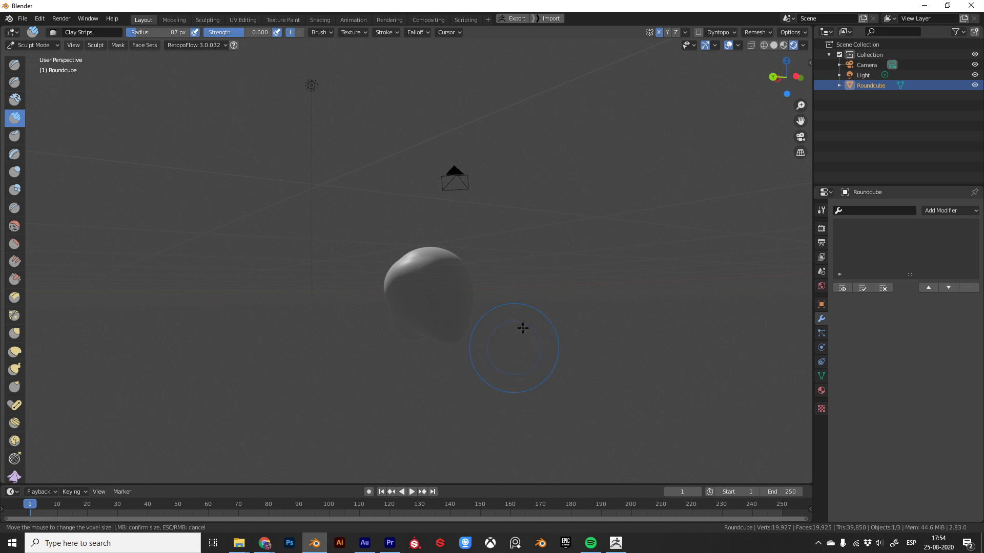
scroll(523, 328, "up", 3)
middle_click_drag(591, 259, 353, 370)
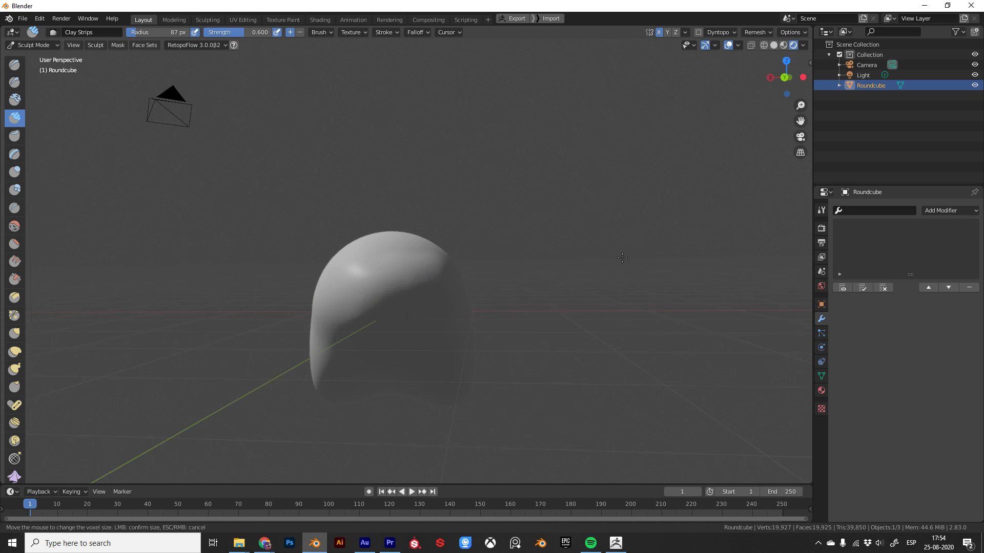
scroll(283, 181, "down", 3)
- Return to Object Mode and move the light to a new position
key("ctrl+Tab")
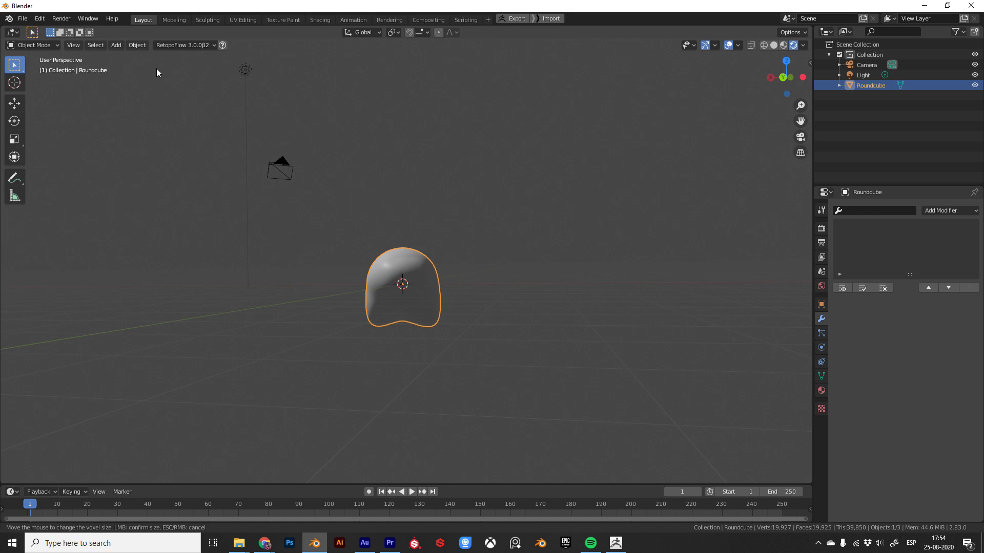
left_click(245, 72)
key("g")
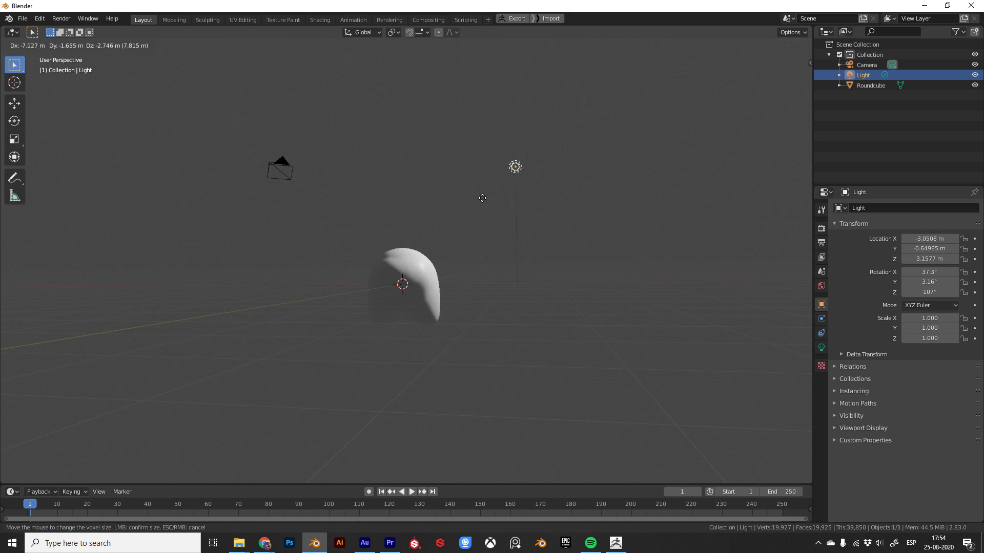
left_click(458, 260)
scroll(458, 261, "up", 3)
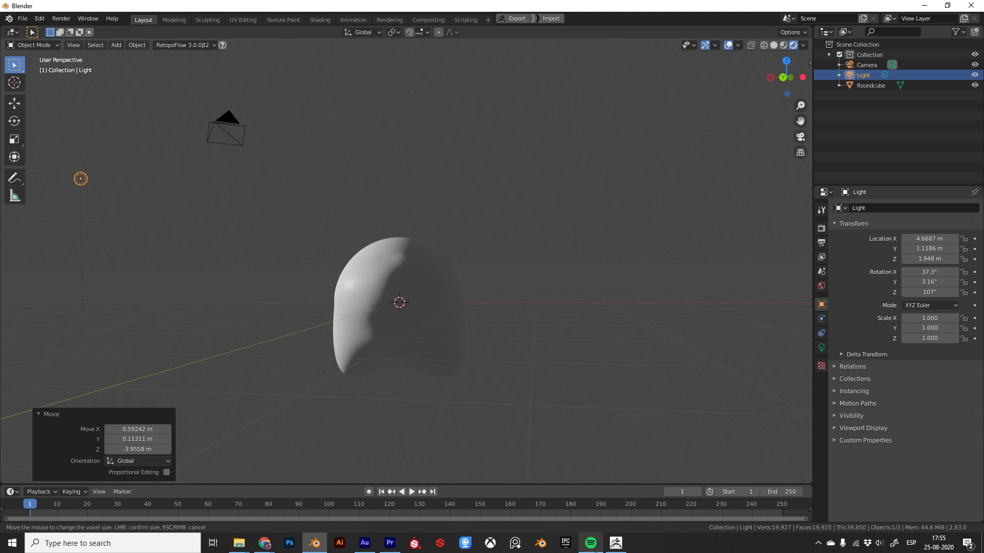
- Give the Roundcube head smooth shading and switch the viewport to solid shading
middle_click_drag(522, 304, 512, 276)
mouse_move(346, 253)
middle_mouse_down("shift")
mouse_move(433, 278)
mouse_move(446, 259)
middle_mouse_up("shift")
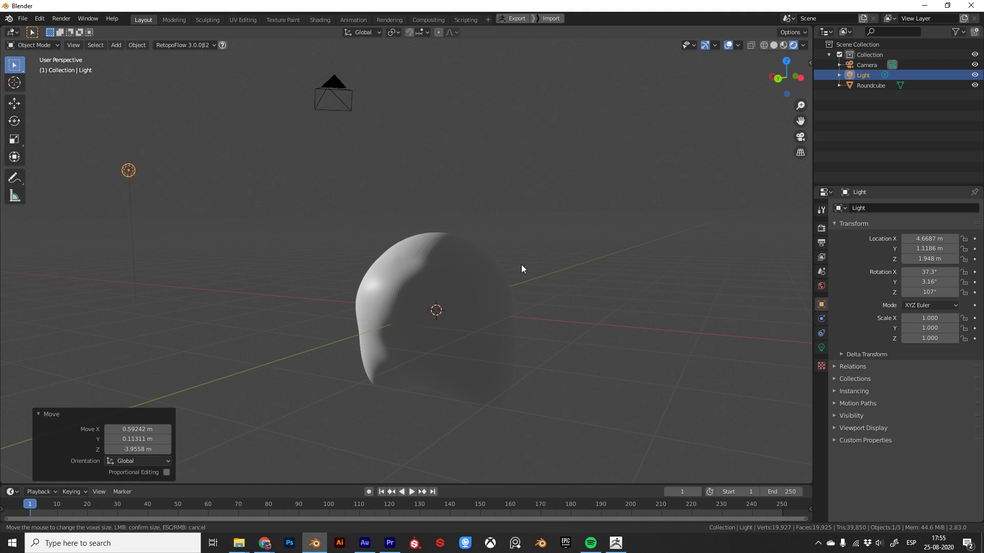
mouse_move(522, 268)
middle_mouse_down()
mouse_move(415, 246)
mouse_move(503, 273)
mouse_move(321, 273)
middle_mouse_up()
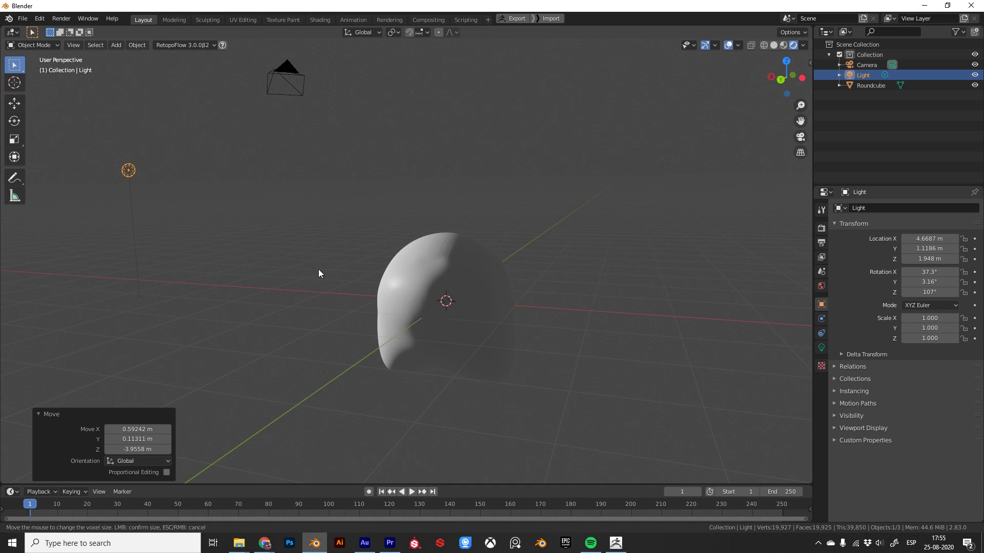
left_click(449, 283)
mouse_move(511, 315)
middle_mouse_down()
mouse_move(420, 276)
mouse_move(586, 259)
mouse_move(441, 241)
mouse_move(476, 271)
middle_mouse_up()
right_click(388, 285)
left_click(367, 285)
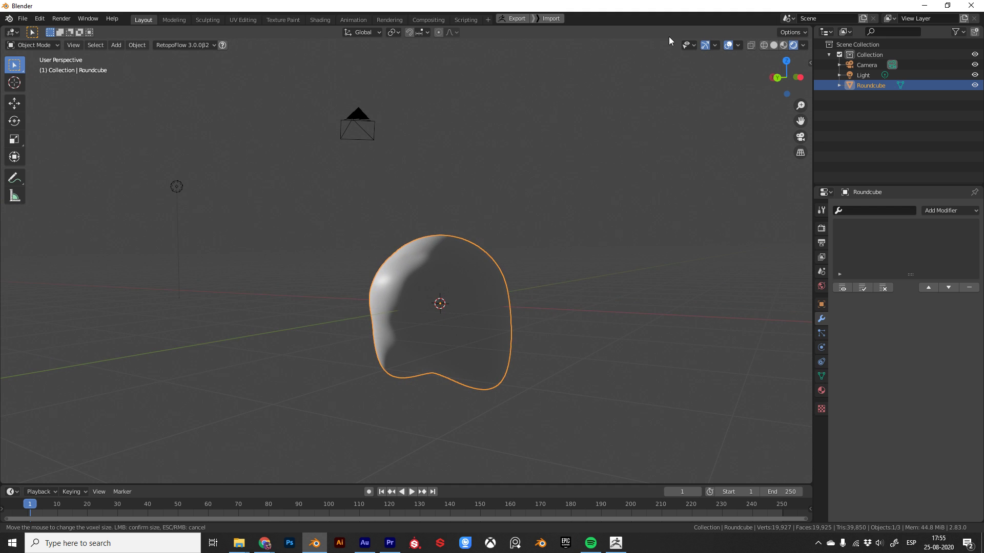
left_click(770, 46)
- Widen the brush list and carve mirrored Clay Strips dents into both sides of the Roundcube
key("ctrl+Tab")
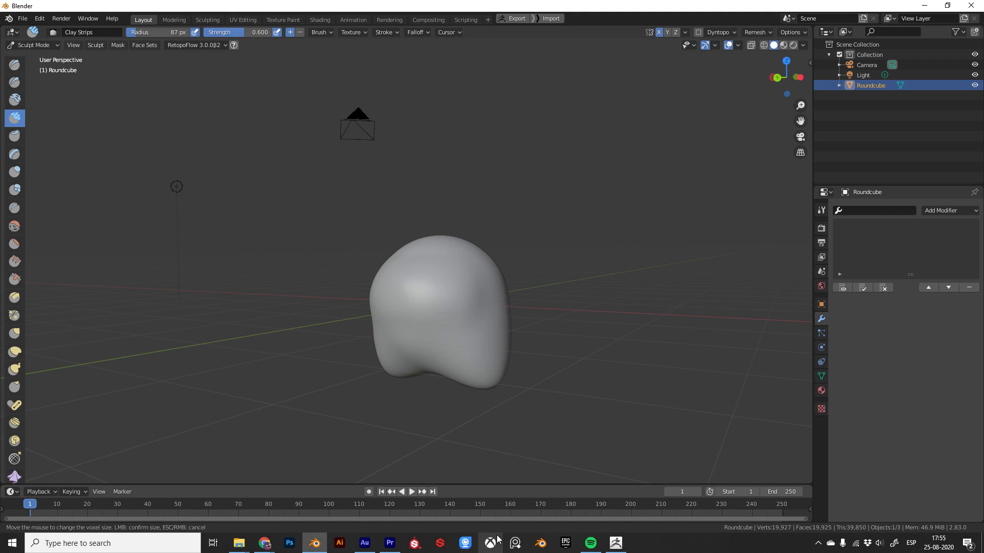
mouse_move(560, 317)
middle_mouse_down()
mouse_move(557, 362)
mouse_move(505, 292)
middle_mouse_up()
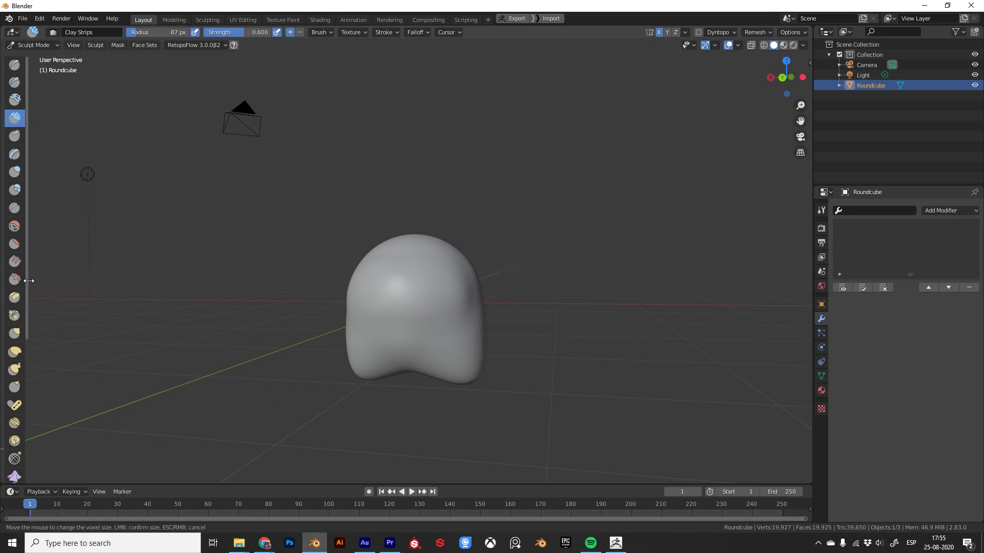
left_click_drag(28, 281, 46, 282)
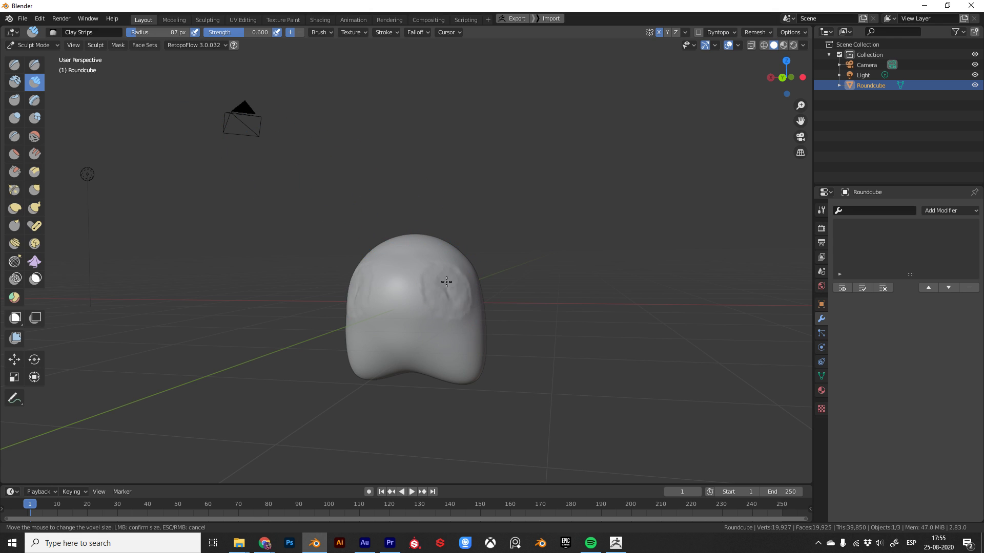
left_click_drag(465, 293, 476, 292)
mouse_move(476, 292)
middle_mouse_down()
mouse_move(479, 348)
mouse_move(536, 306)
mouse_move(250, 406)
middle_mouse_up()
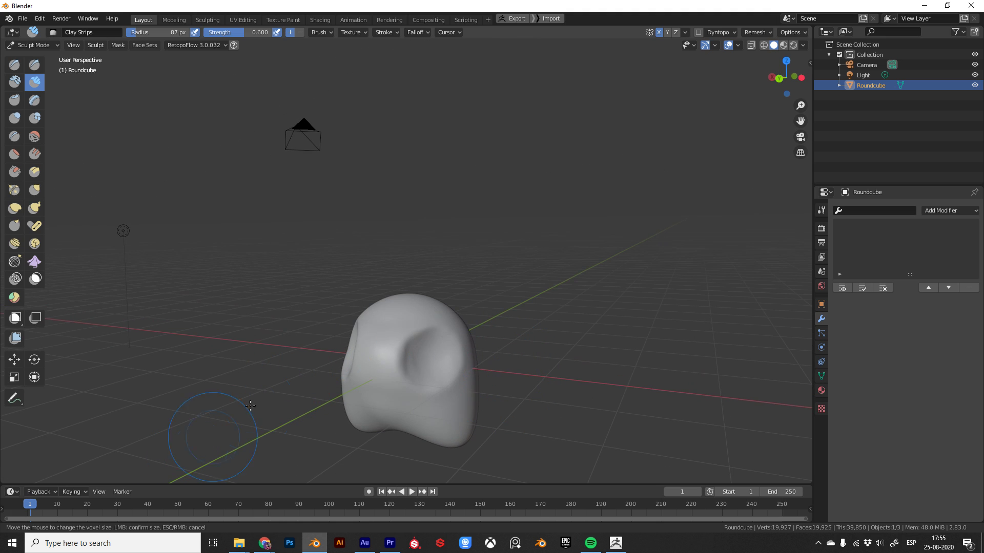
- Pass through Edit Mode and bring the Roundcube back to Object Mode
key("Tab")
mouse_move(621, 323)
middle_mouse_down()
mouse_move(518, 347)
mouse_move(469, 332)
mouse_move(549, 293)
mouse_move(495, 471)
middle_mouse_up()
key("Tab")
scroll(555, 266, "up", 2)
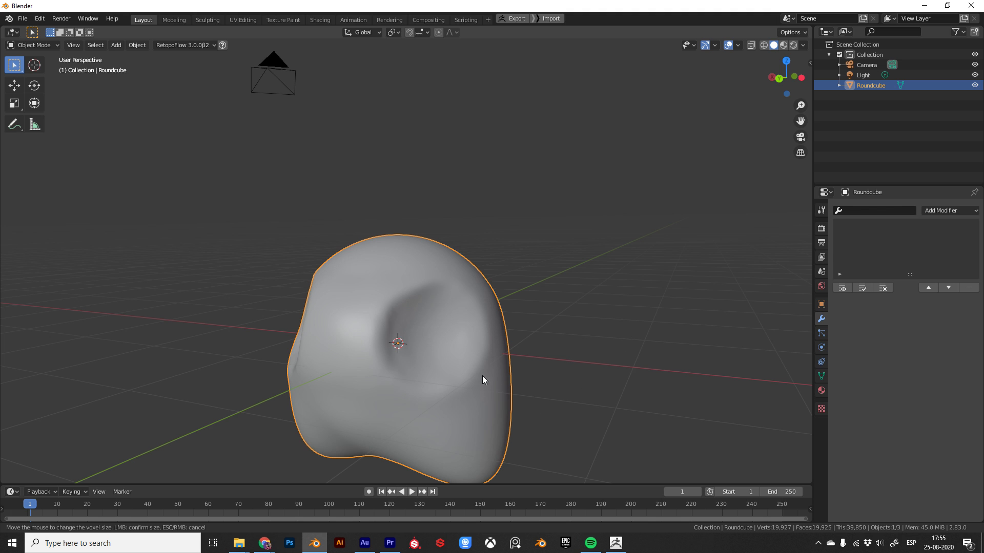
- Add a UV Sphere to the Blender scene
mouse_move(482, 379)
middle_mouse_down()
mouse_move(527, 332)
mouse_move(500, 378)
mouse_move(447, 400)
mouse_move(492, 359)
mouse_move(491, 318)
mouse_move(483, 365)
middle_mouse_up()
key("shift+a")
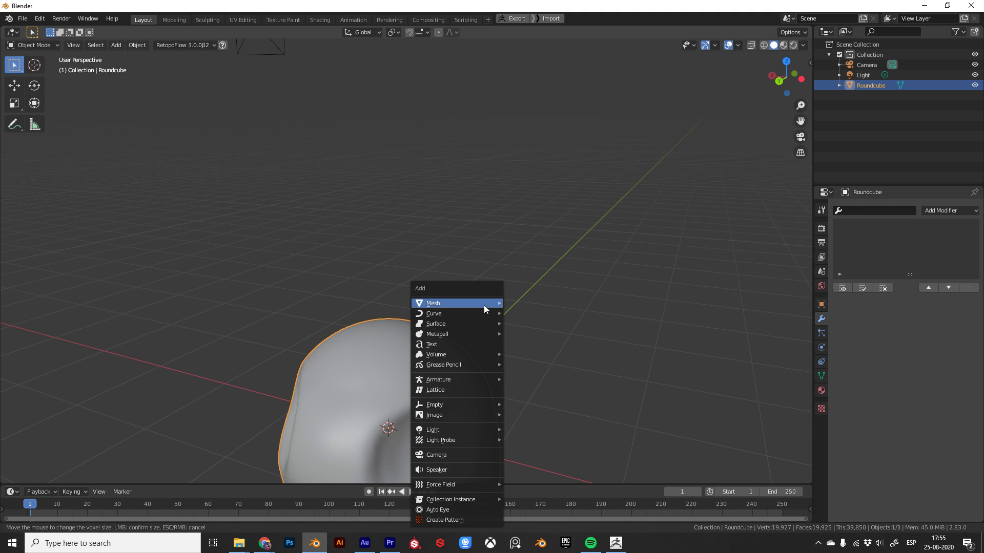
mouse_move(456, 303)
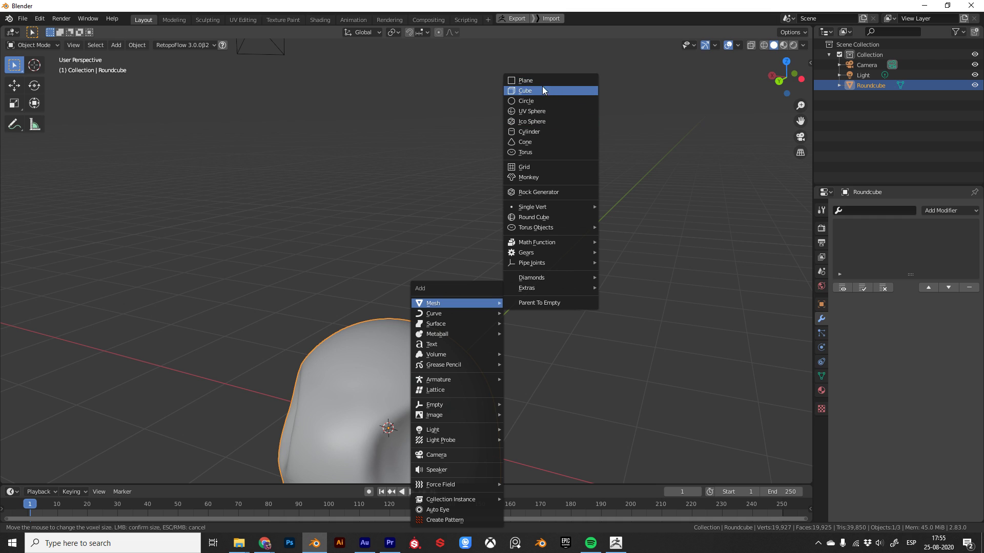
left_click(566, 111)
- Delete the Roundcube, centre the sphere and bring ZBrush to the front
middle_click_drag(448, 252, 368, 422)
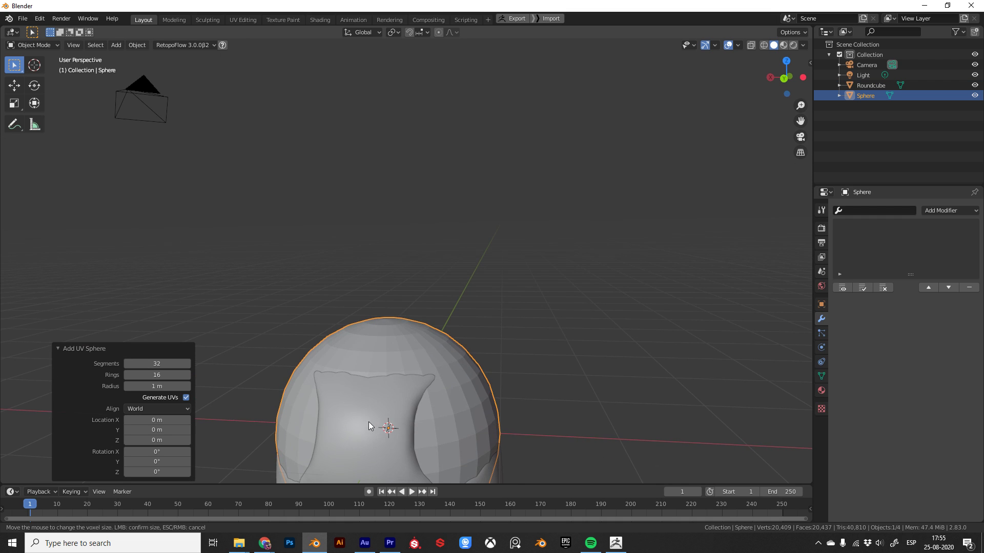
left_click(391, 410)
key("Delete")
middle_click_drag(555, 422, 529, 318, "shift")
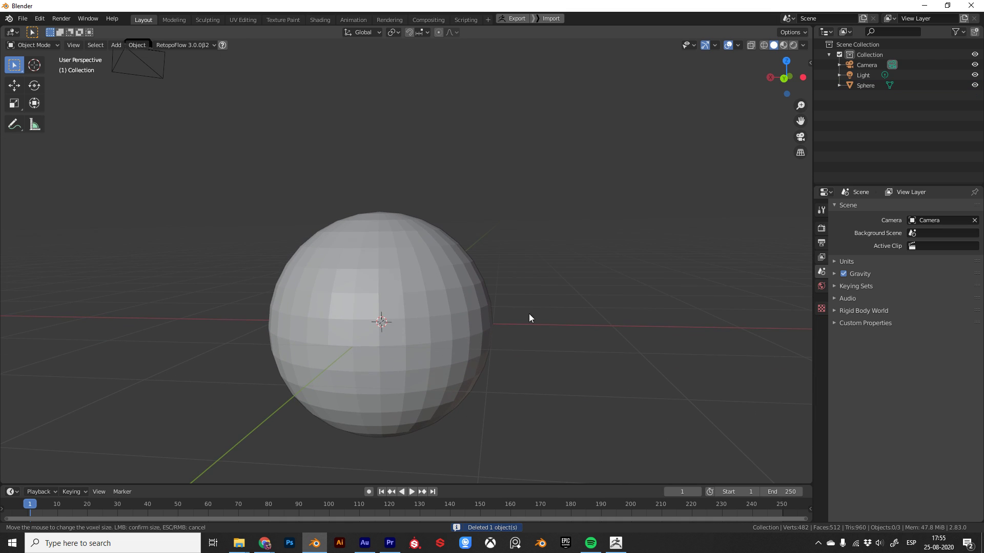
left_click(624, 546)
left_click_drag(620, 323, 592, 327, "alt")
- Insert a Sphere3D subtool and delete the sculpted PolySphere subtool
left_click(886, 188)
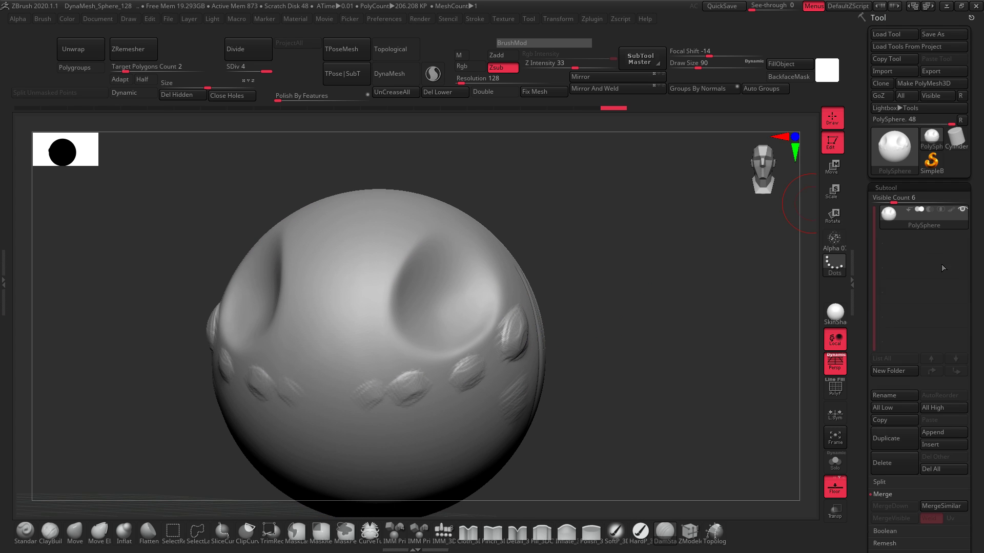
left_click(943, 444)
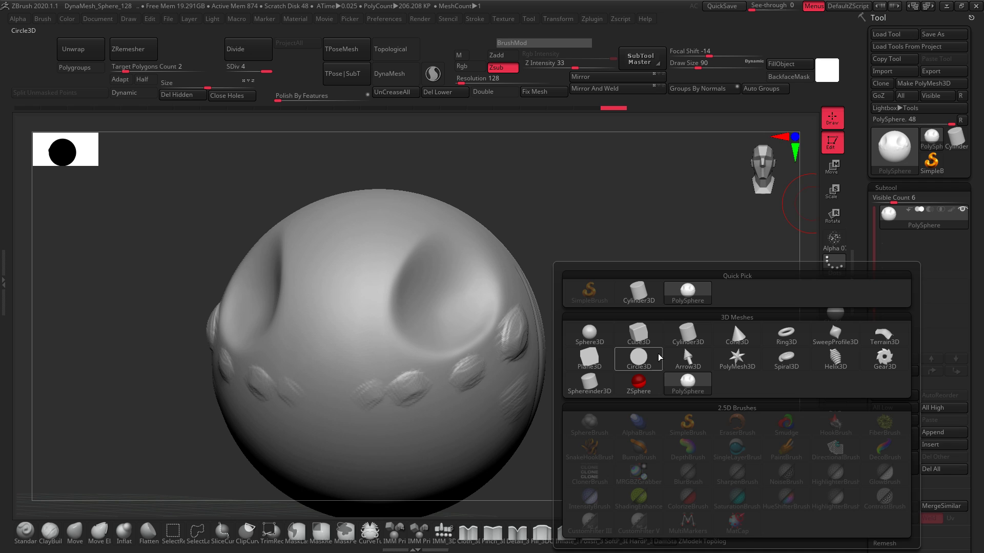
left_click(602, 341)
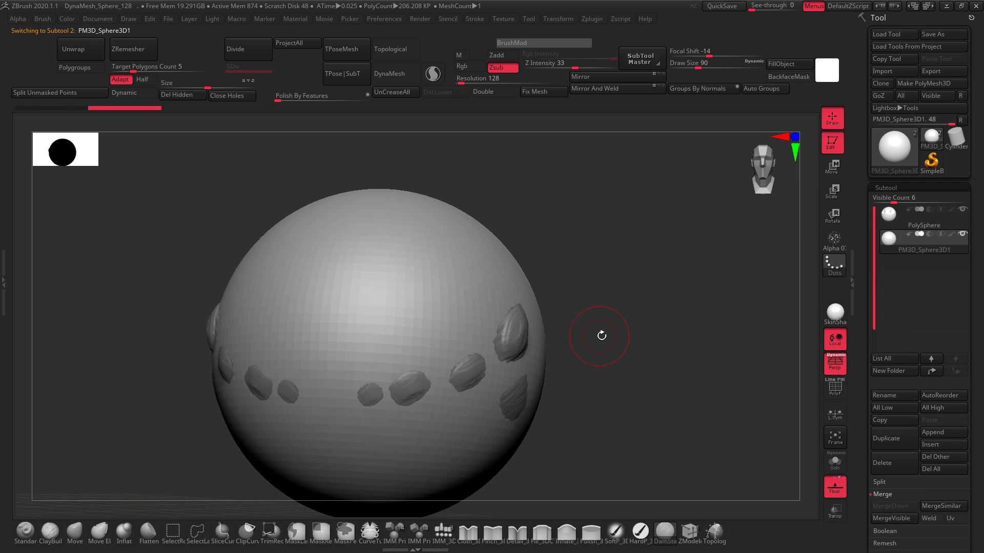
left_click(877, 212)
left_click(891, 462)
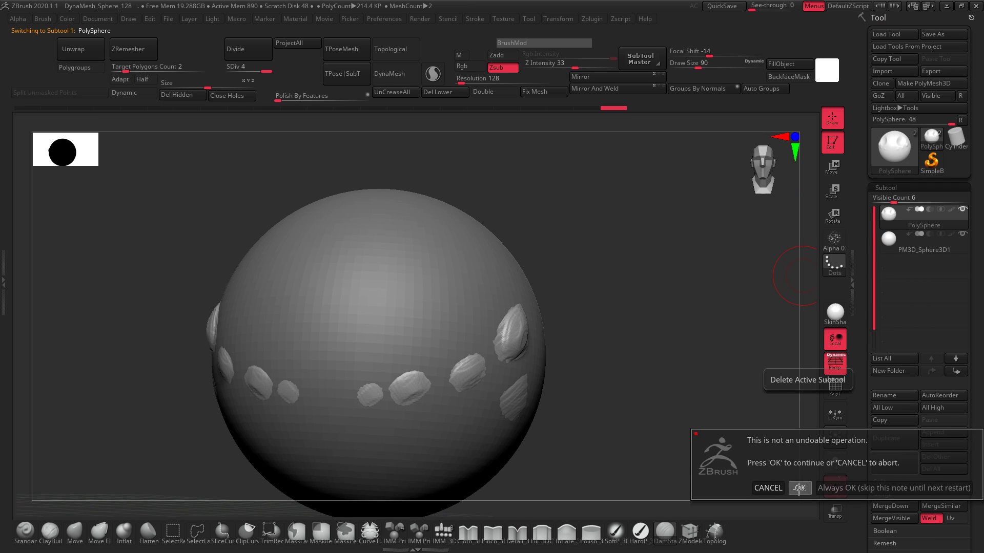
left_click(798, 488)
- Rotate the view and turn on the PolyF wireframe on the new sphere
left_click_drag(593, 323, 582, 299)
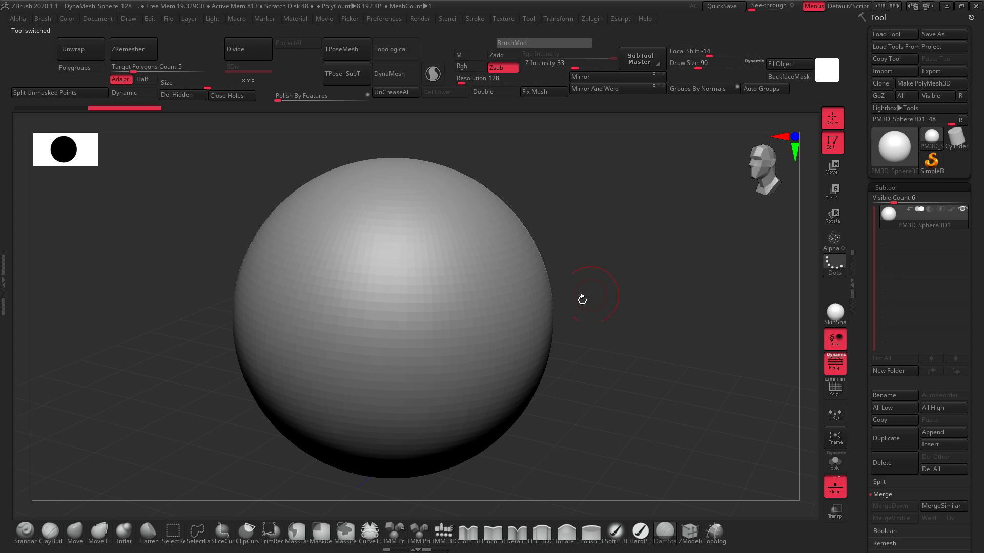
left_click_drag(650, 325, 634, 308)
key("g")
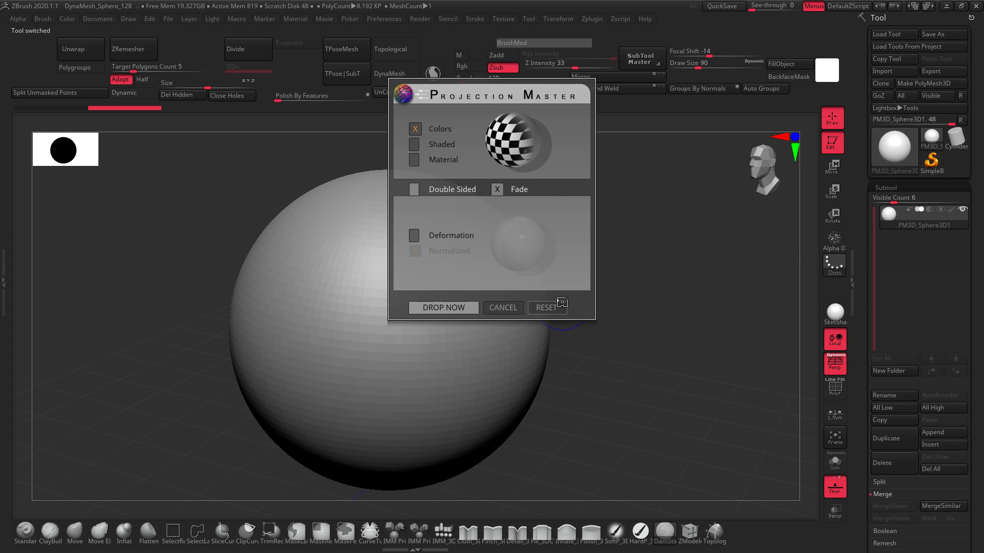
key("Escape")
key("shift+f")
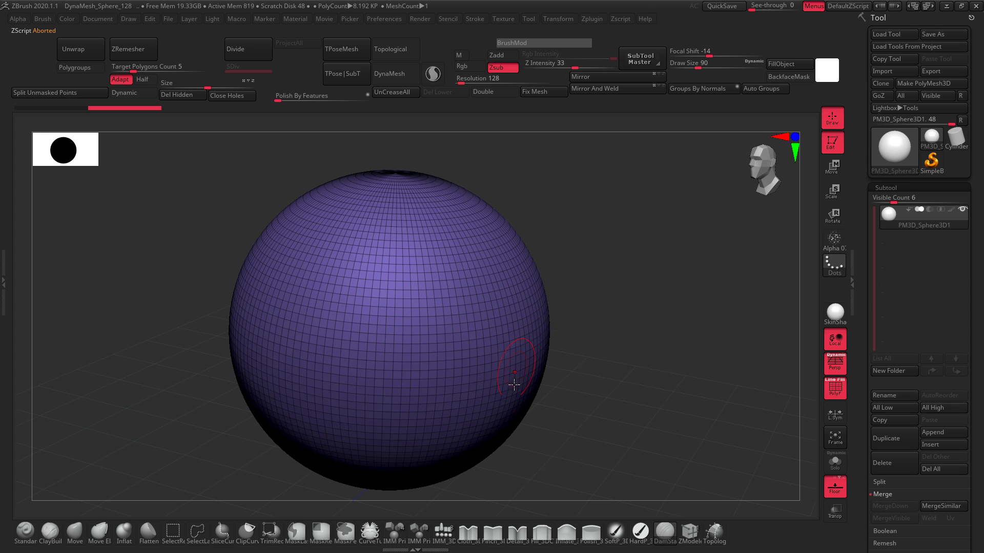
- Activate the ZModeler brush and frame the sphere to fill the canvas
left_click(692, 533)
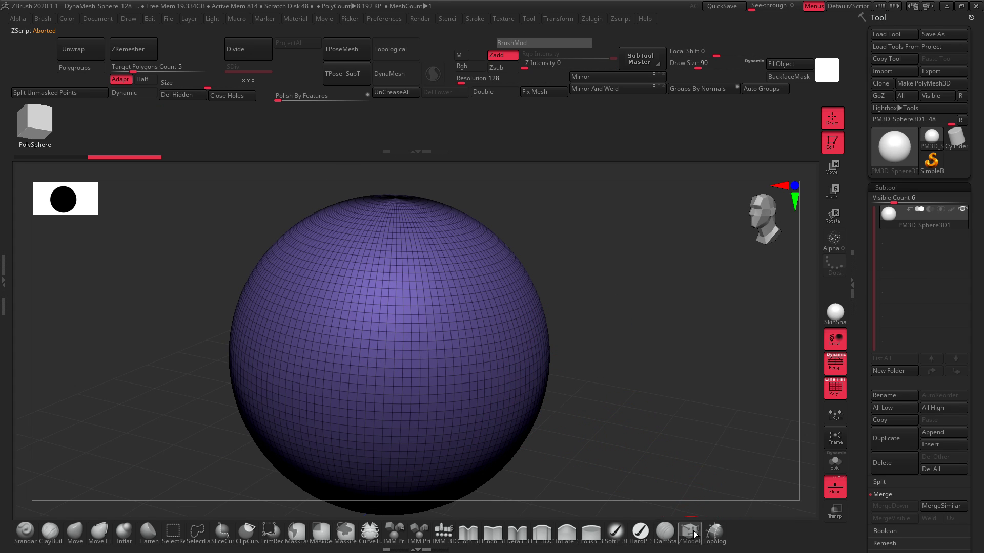
key("b")
mouse_move(512, 354)
left_mouse_down()
mouse_move(603, 334)
mouse_move(575, 347)
mouse_move(584, 327)
mouse_move(580, 395)
left_mouse_up()
left_click(472, 328)
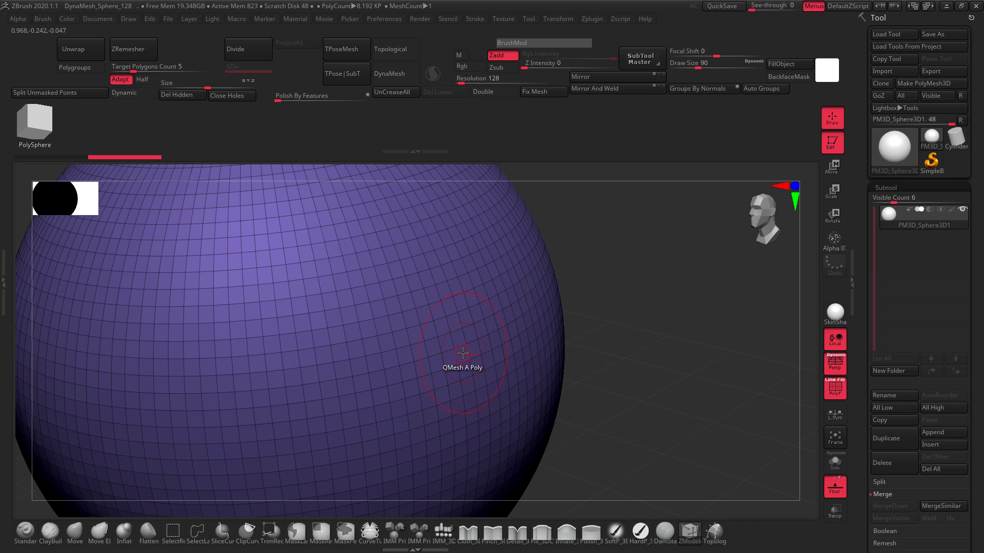
- Set the ZModeler edge action to Scale EdgeLoop Complete
key("space")
key("space")
key("space")
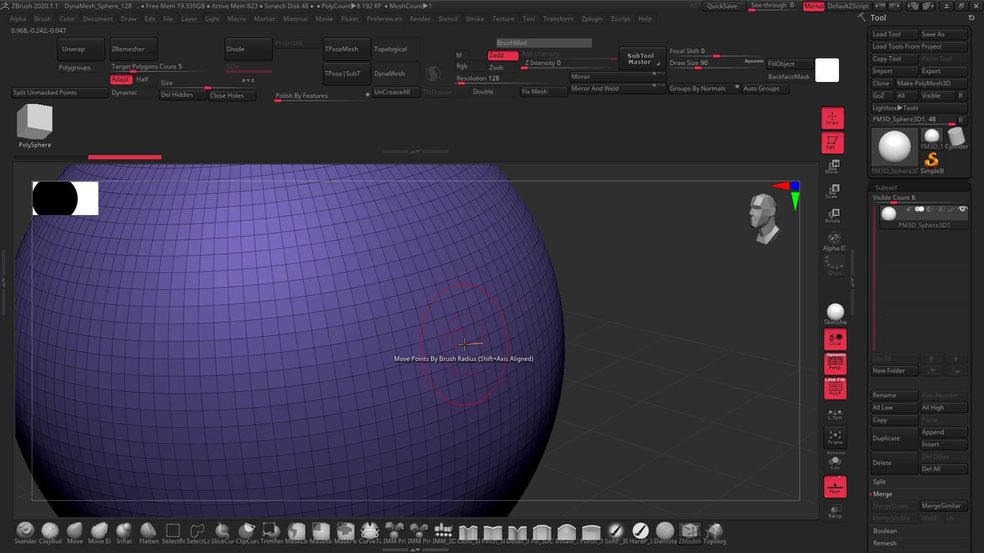
key("space")
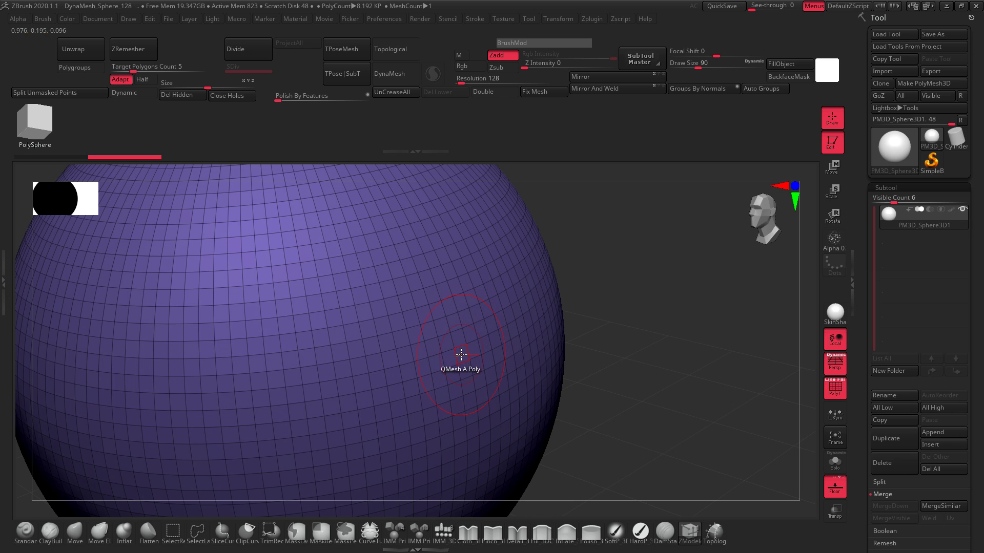
key("space")
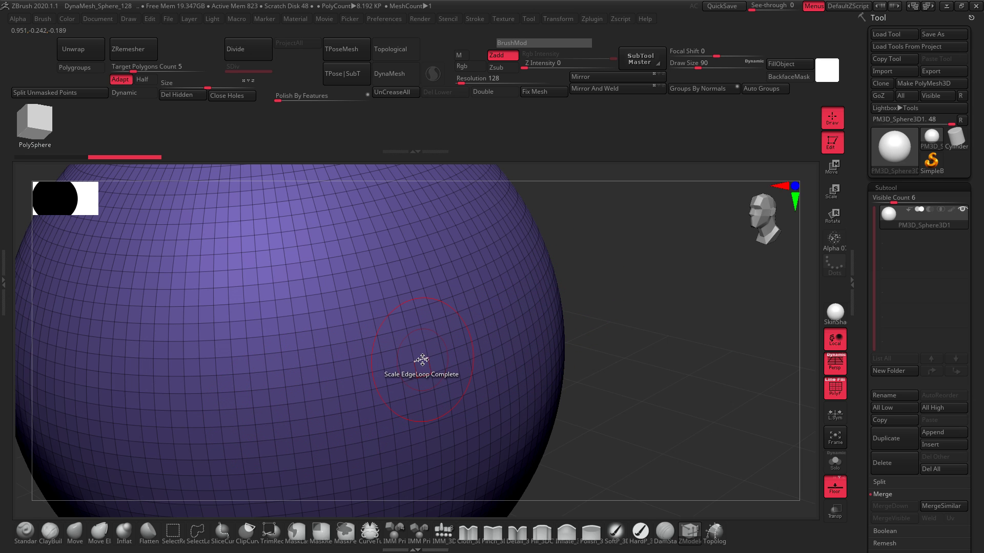
key("space")
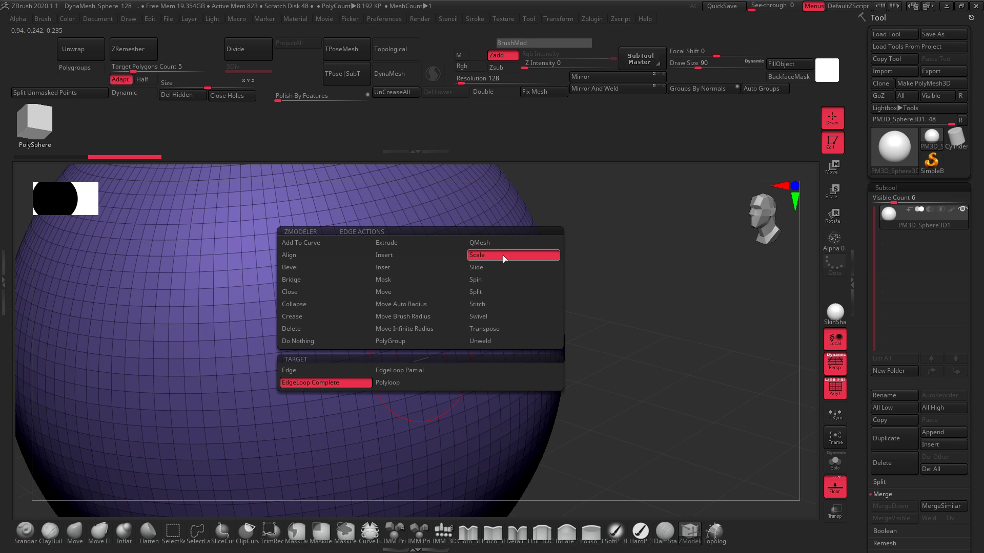
left_click(343, 371)
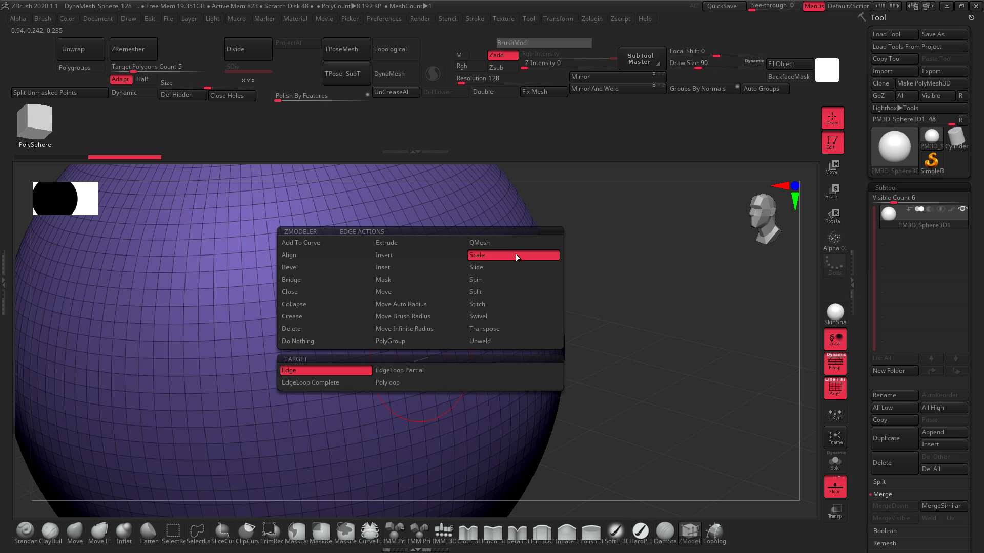
left_click(333, 384)
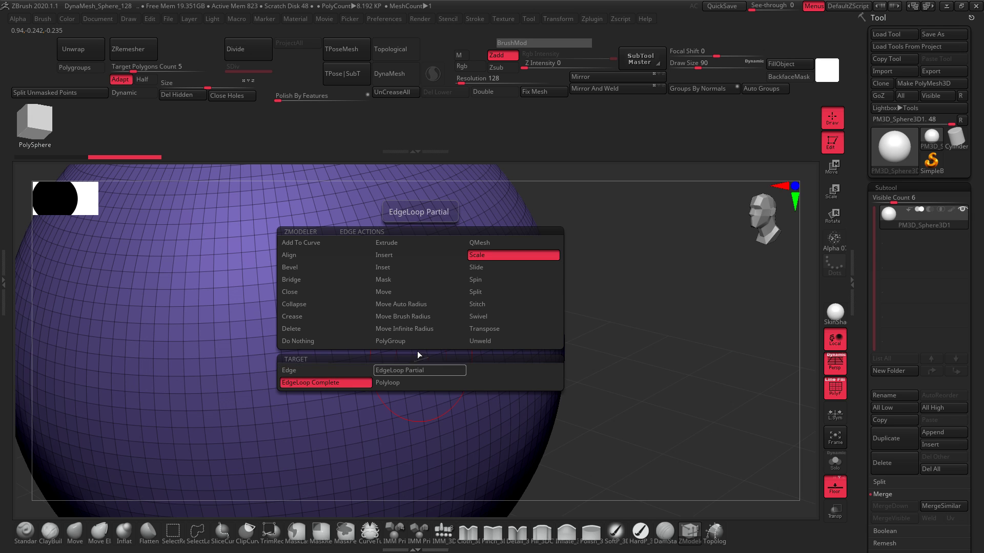
key("space")
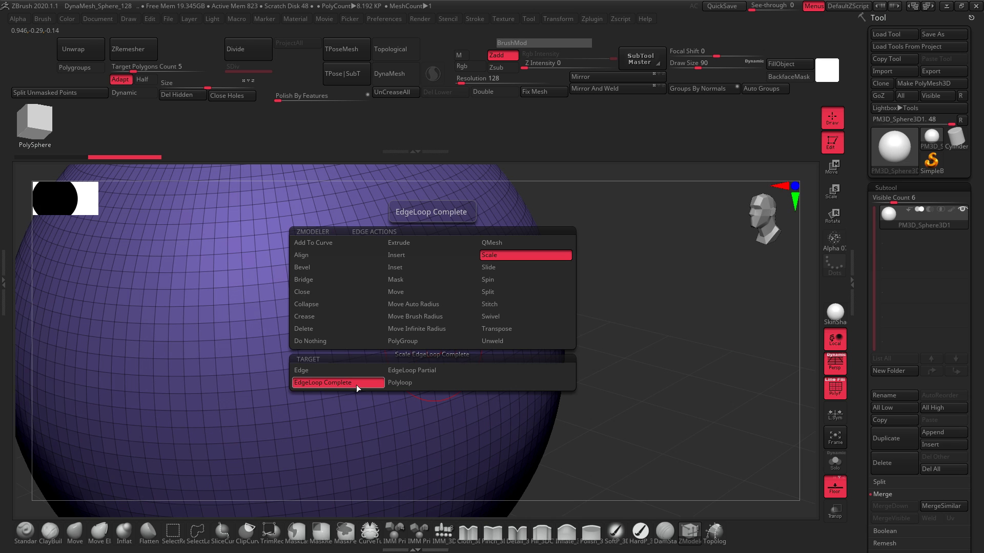
left_click_drag(433, 333, 445, 324)
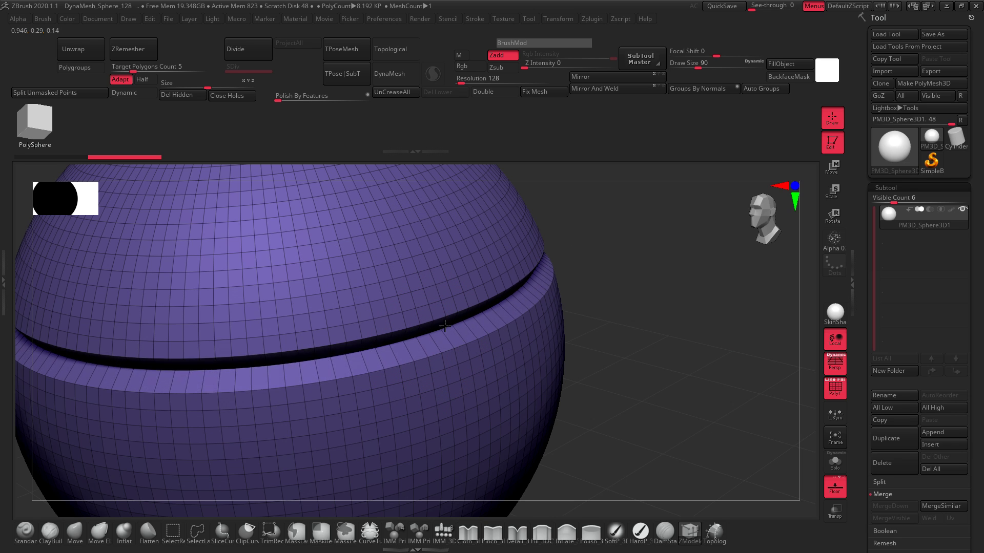
key("ctrl+z")
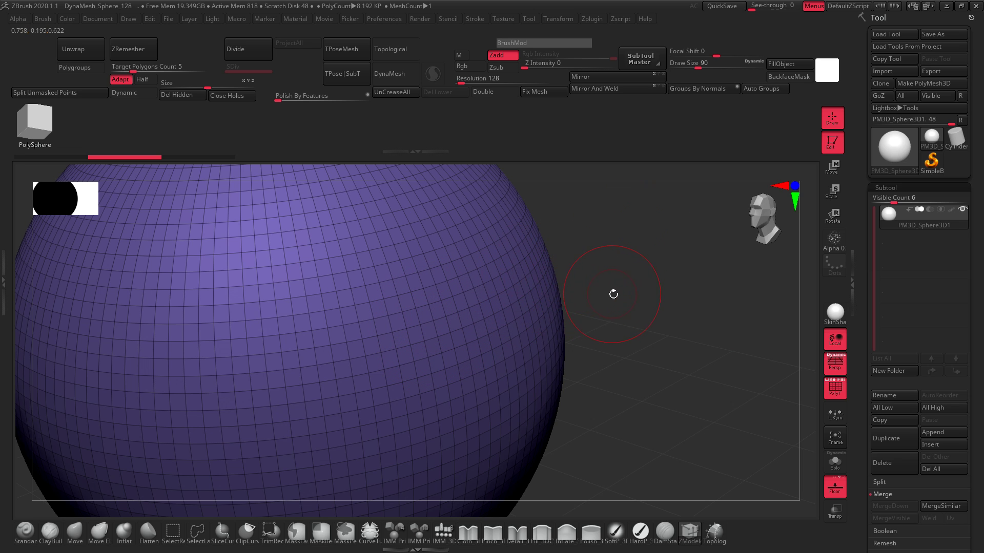
- Frame, zoom and orbit around the ZBrush sphere from several angles
left_click_drag(613, 294, 449, 296)
key("f")
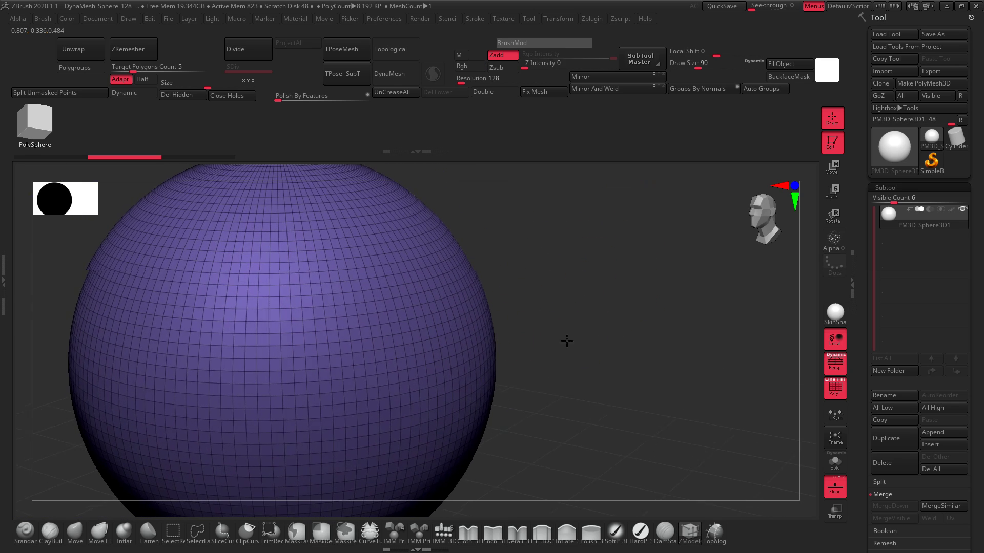
mouse_move(567, 341)
left_mouse_down()
mouse_move(565, 325)
mouse_move(653, 297)
mouse_move(637, 303)
left_mouse_up()
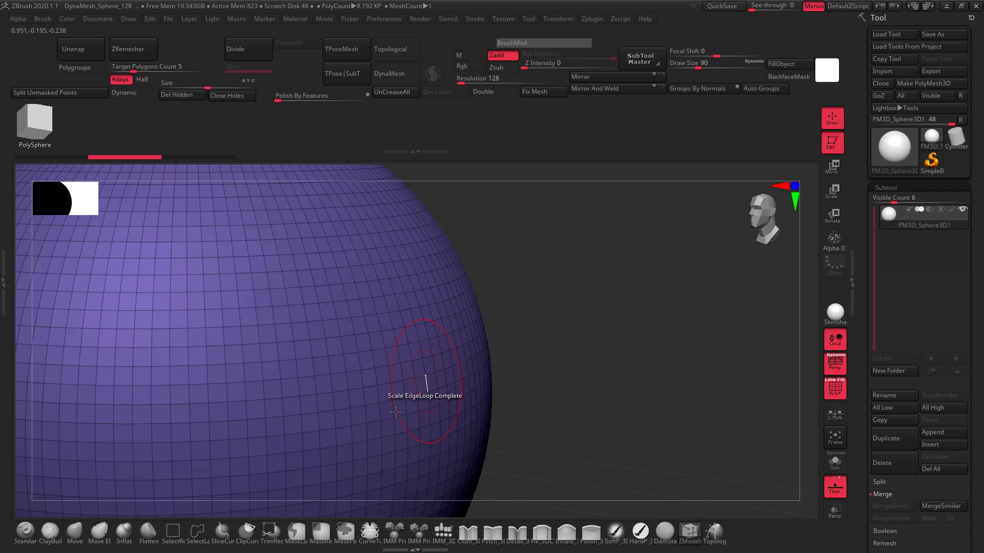
mouse_move(395, 411)
left_mouse_down()
mouse_move(566, 325)
mouse_move(466, 374)
mouse_move(591, 355)
mouse_move(683, 269)
left_mouse_up()
mouse_move(626, 304)
left_mouse_down()
mouse_move(573, 338)
mouse_move(599, 345)
mouse_move(464, 442)
left_mouse_up()
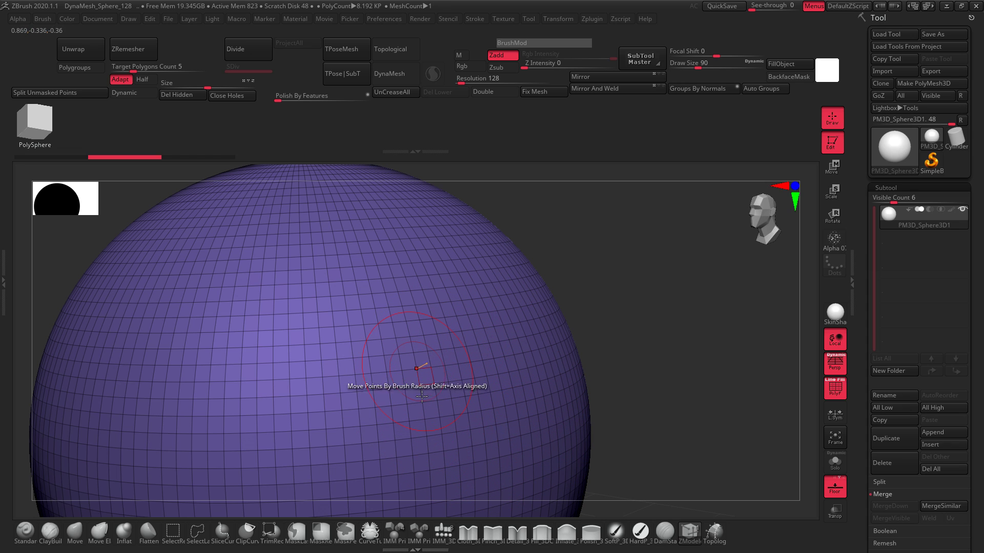
mouse_move(571, 330)
left_mouse_down()
mouse_move(635, 345)
mouse_move(603, 382)
left_mouse_up()
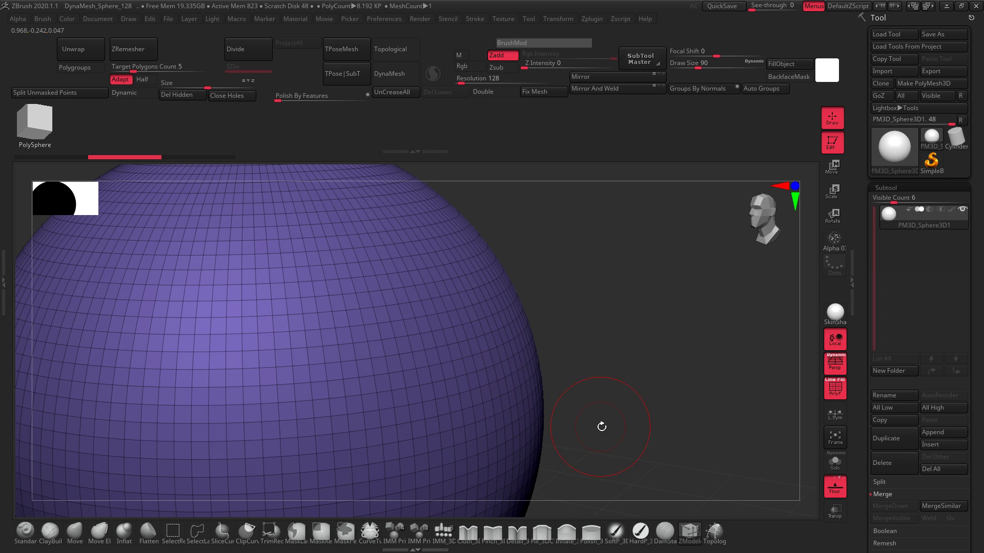
left_click_drag(602, 426, 608, 412)
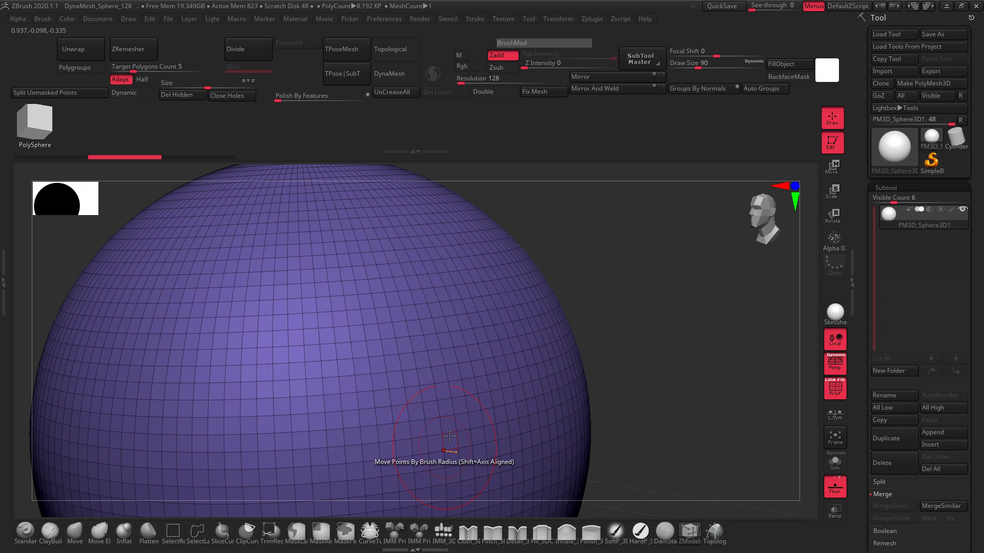
- Switch over to Blender via the Start menu
left_click_drag(625, 426, 506, 440)
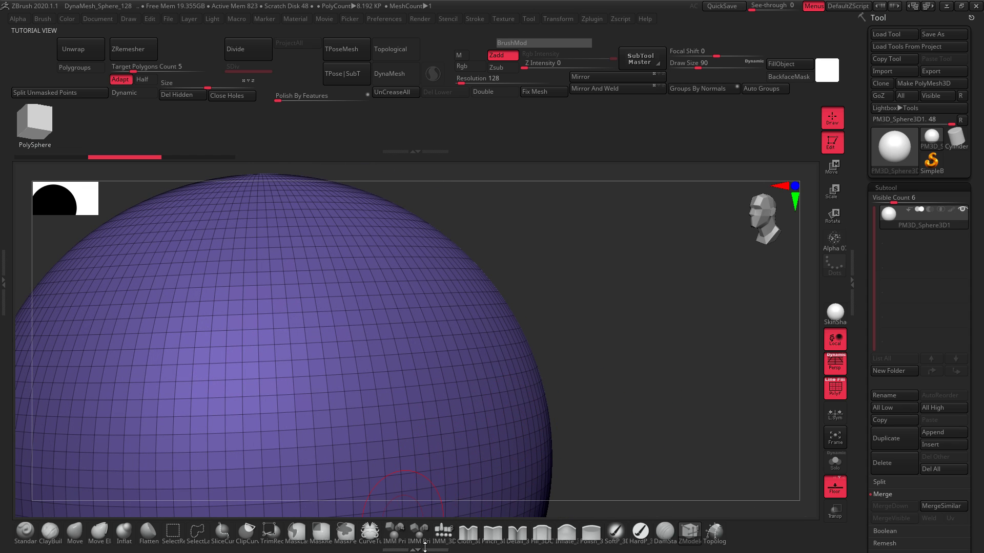
key("super")
left_click(314, 543)
- In Edit Mode, try selecting a vertex, several edge loops and a single edge on the sphere
left_click(475, 334)
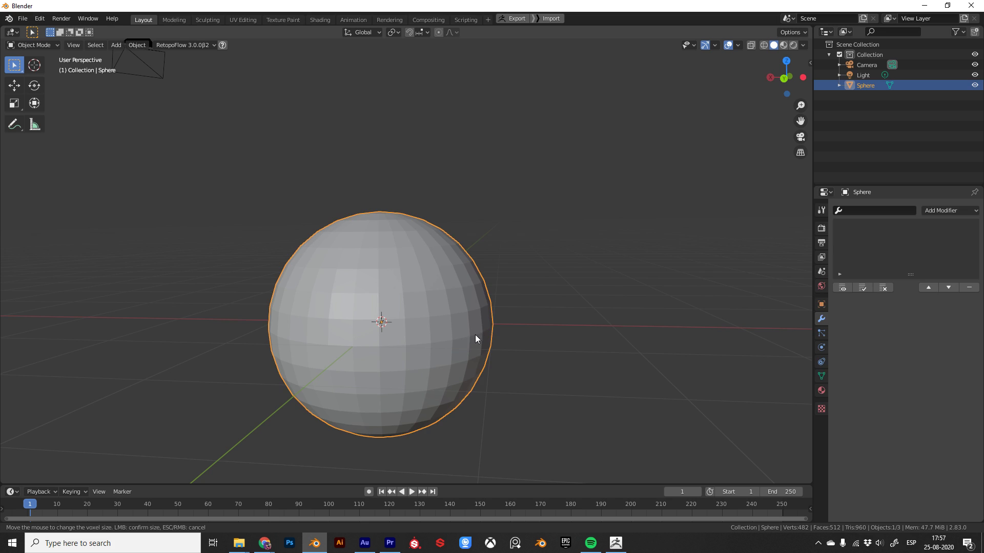
key("Tab")
left_click(455, 317)
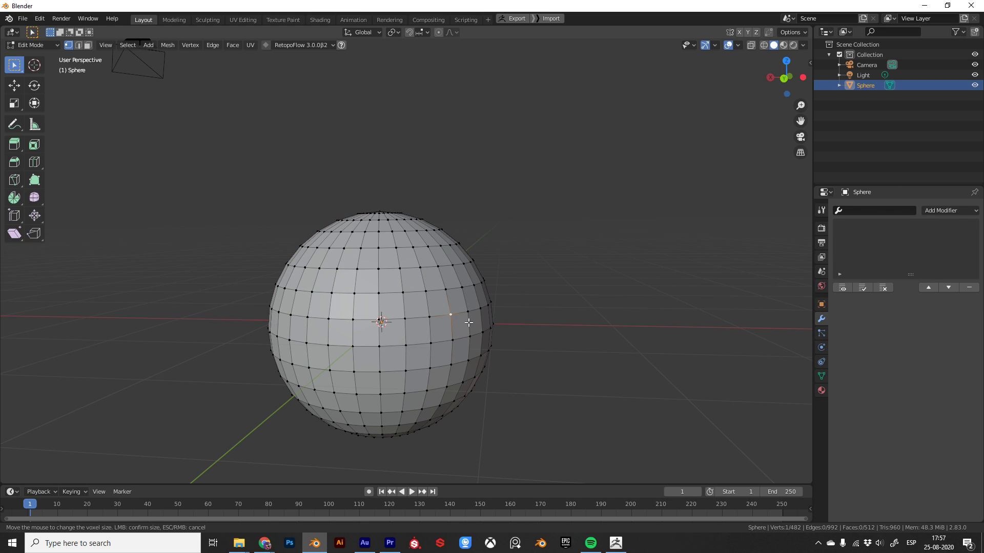
key("2")
left_click(448, 315, "alt")
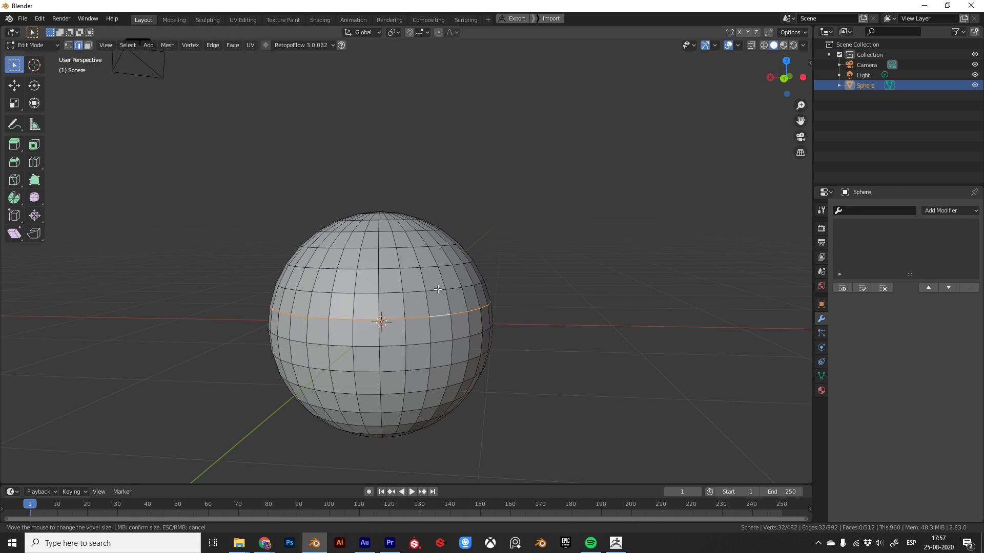
left_click(439, 290, "alt")
left_click(447, 330, "alt")
left_click(446, 367, "alt+shift")
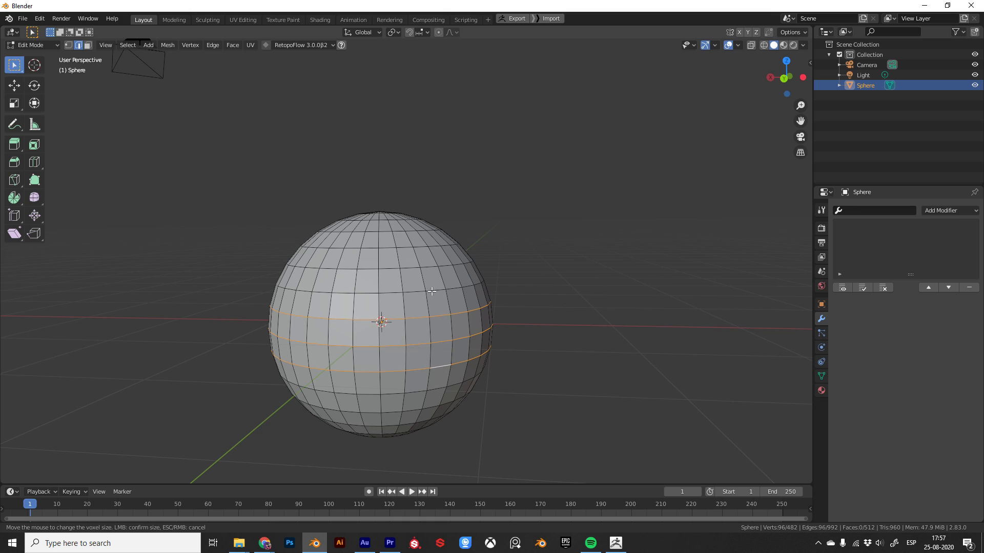
left_click(432, 290, "alt+shift")
left_click(425, 264, "alt+shift")
left_click(435, 305)
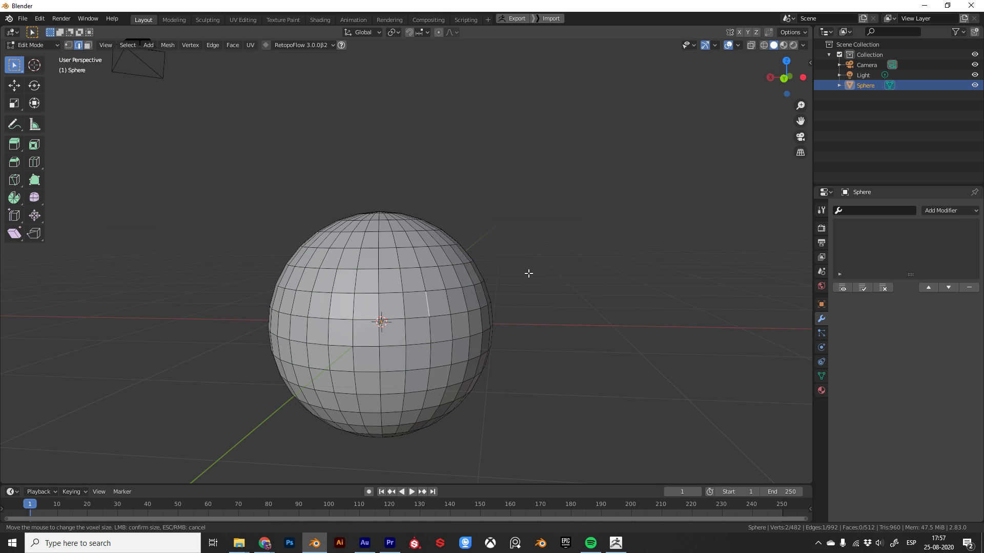
- Select three faces on the sphere, then start and cancel an extrude
key("3")
left_click(440, 302)
left_click(433, 279, "shift")
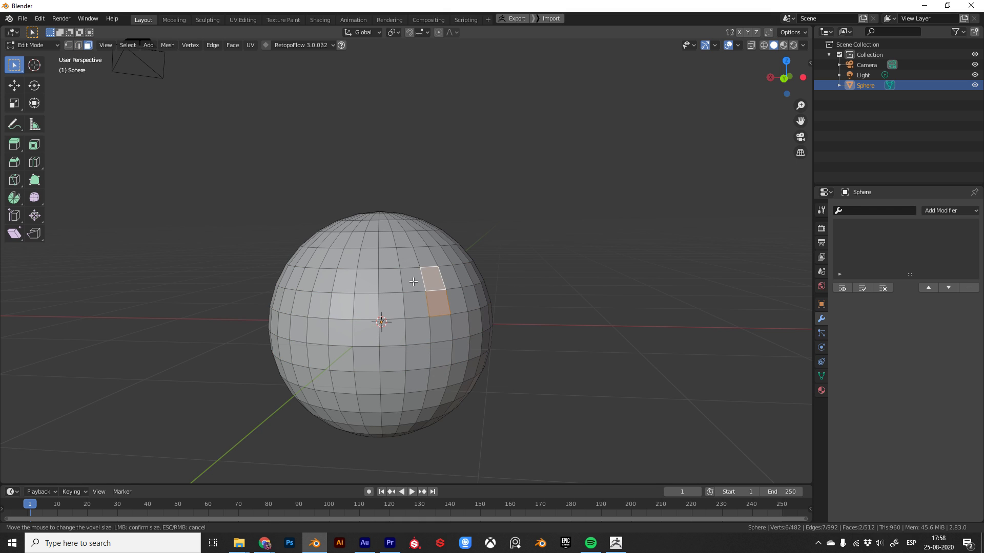
left_click(418, 305, "shift")
key("e")
key("Escape")
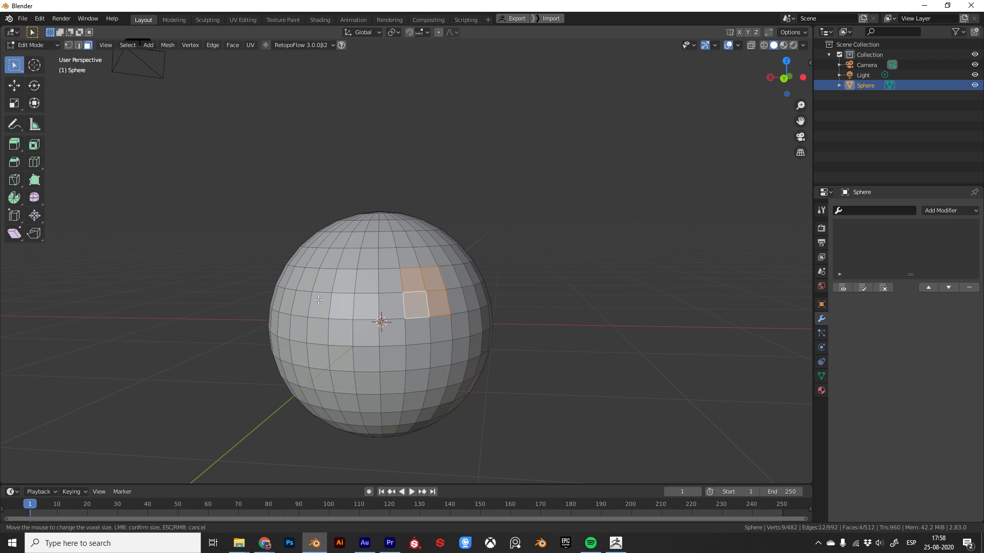
- Return to Object Mode, then switch the sphere into Sculpt Mode
middle_click_drag(540, 345, 521, 349, "shift")
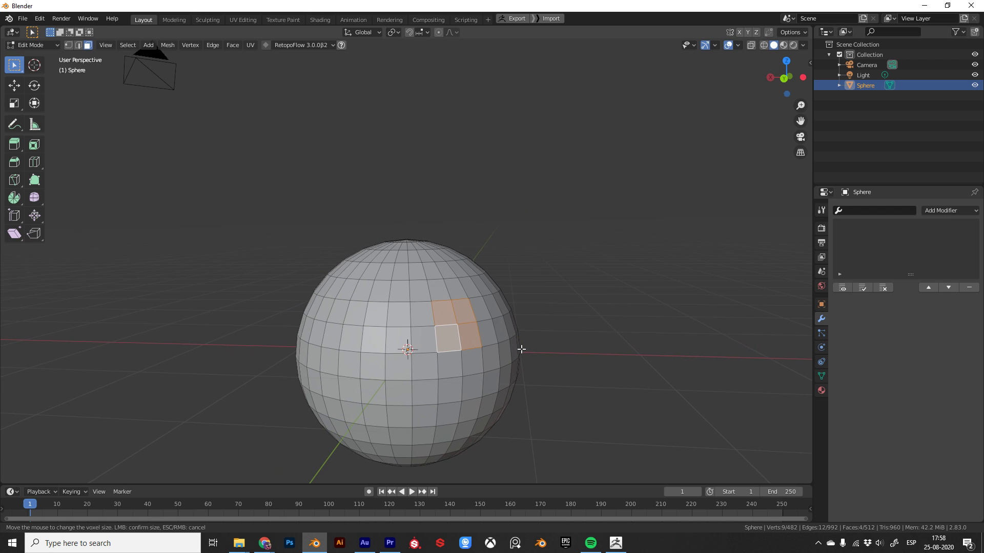
key("Tab")
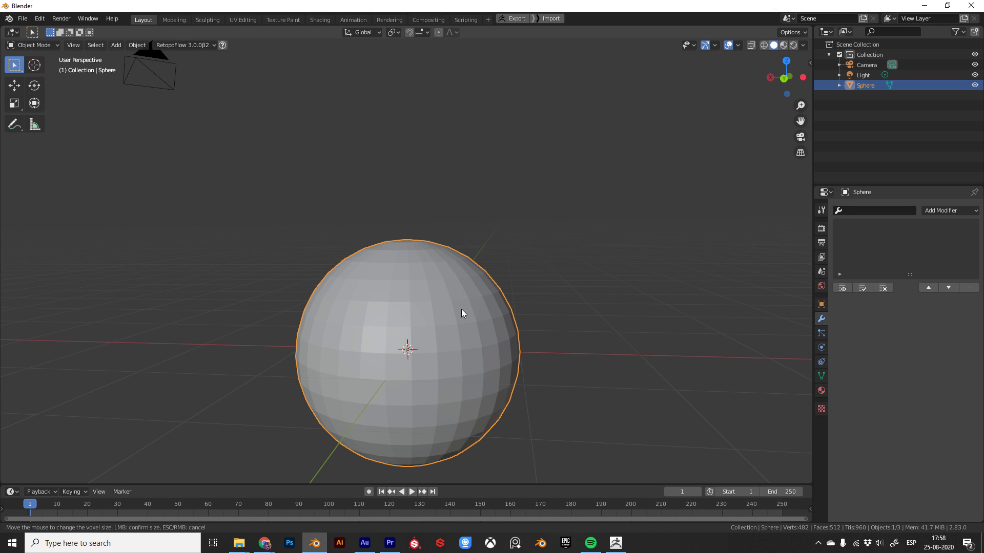
key("ctrl+Tab")
left_click(470, 356)
middle_click_drag(510, 351, 281, 282)
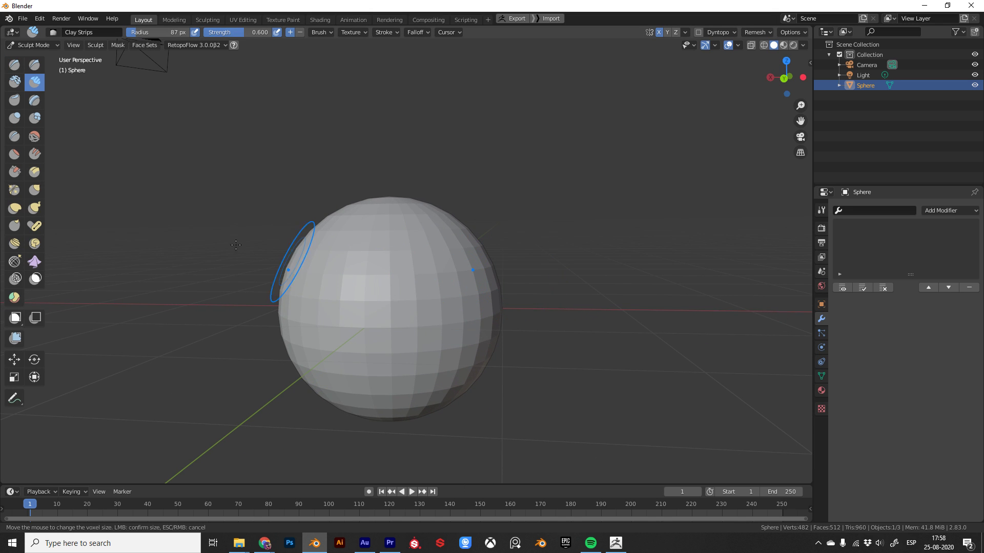
- Pull the sphere's lower side into an egg with the Grab brush, undoing the last stroke
left_click(43, 189)
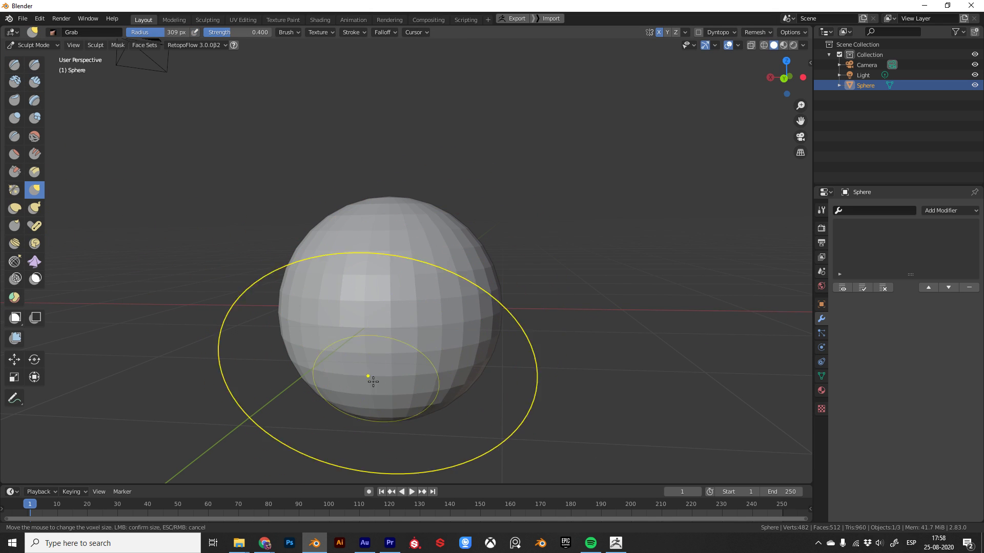
middle_click_drag(373, 381, 396, 351)
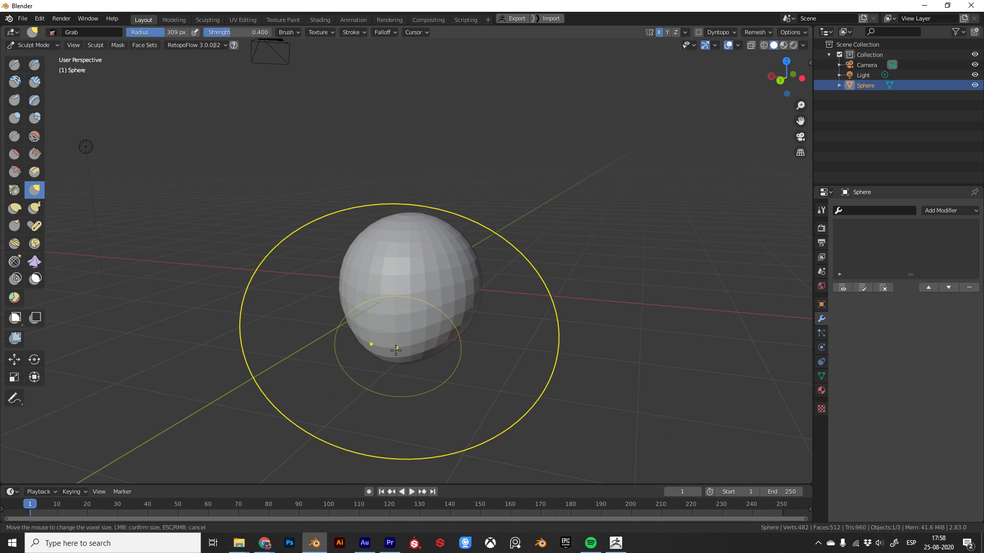
left_click_drag(395, 351, 402, 366)
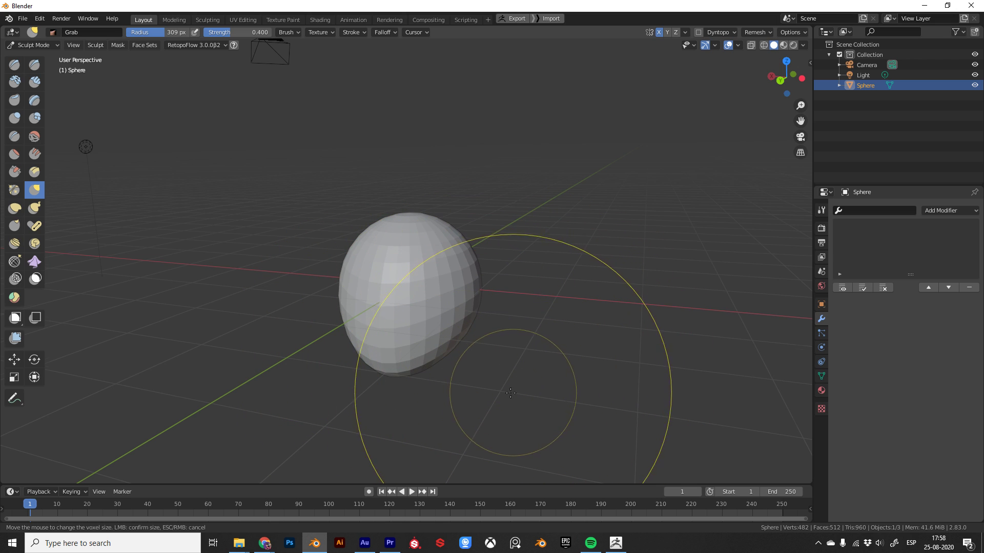
middle_click_drag(511, 393, 420, 318)
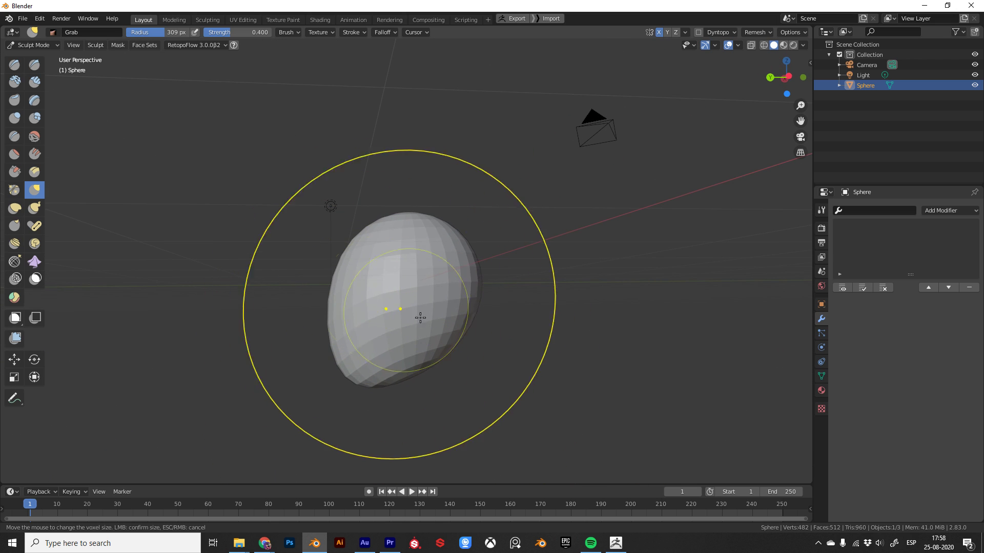
mouse_move(420, 318)
left_mouse_down()
mouse_move(428, 341)
mouse_move(433, 330)
left_mouse_up()
key("ctrl+z")
- Toggle between Object and Sculpt Mode while orbiting the egg, ending in Object Mode
key("ctrl+Tab")
mouse_move(257, 374)
middle_mouse_down()
mouse_move(576, 355)
mouse_move(527, 354)
mouse_move(456, 330)
middle_mouse_up()
key("ctrl+Tab")
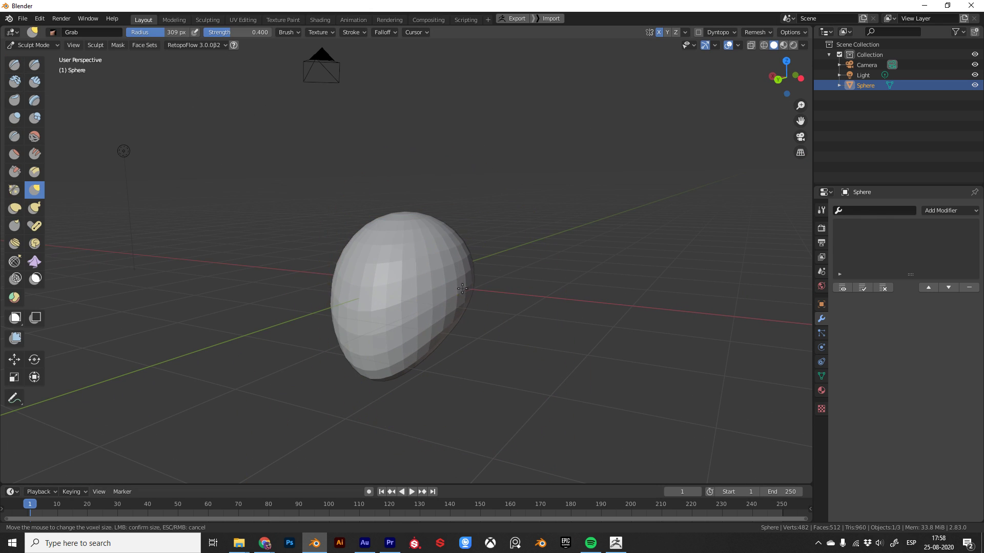
mouse_move(462, 289)
middle_mouse_down()
mouse_move(456, 238)
mouse_move(468, 362)
middle_mouse_up()
key("Escape")
key("ctrl+Tab")
mouse_move(380, 370)
middle_mouse_down()
mouse_move(484, 370)
mouse_move(451, 338)
mouse_move(588, 266)
middle_mouse_up()
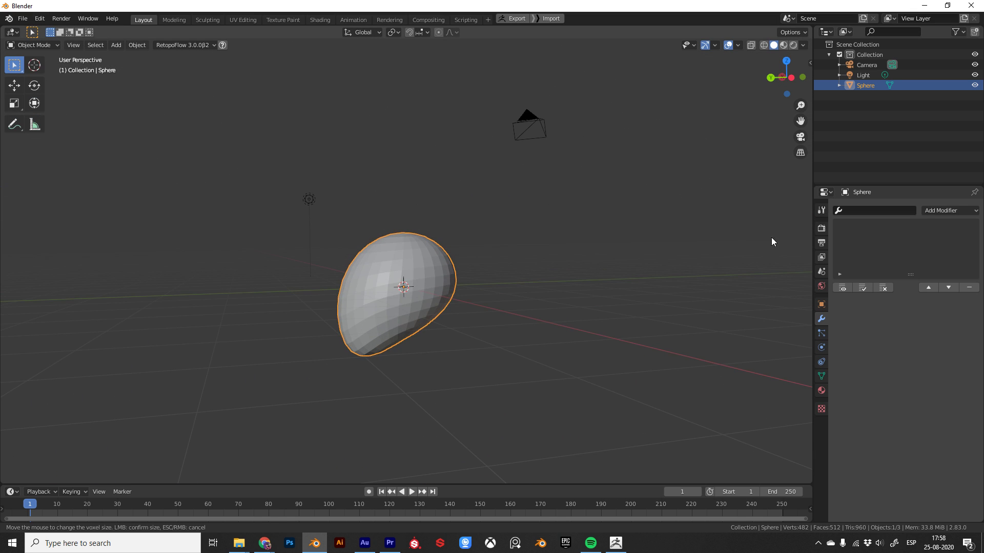
- Add a Solidify modifier to the egg and drag its Thickness toward -0.25 m
scroll(438, 328, "up", 2)
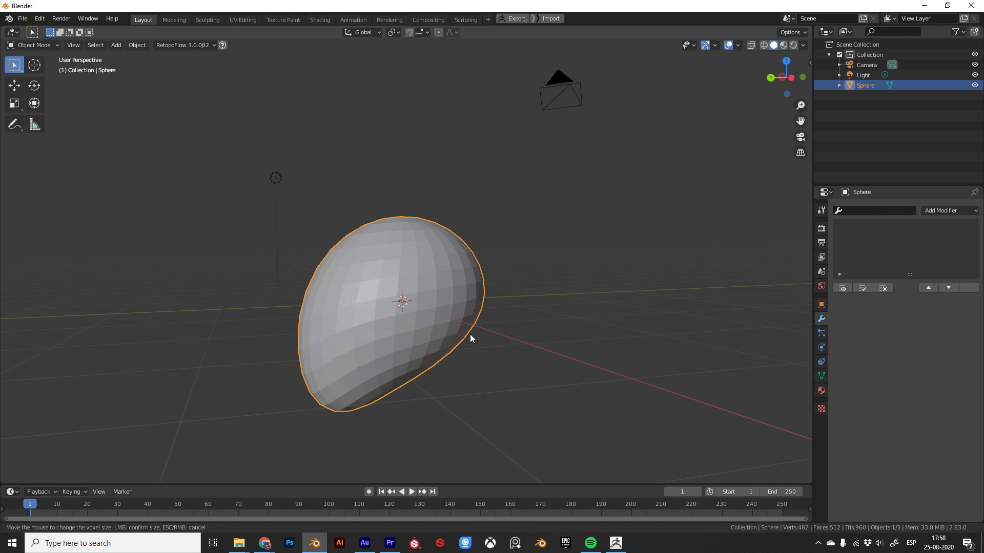
middle_click_drag(556, 329, 412, 285)
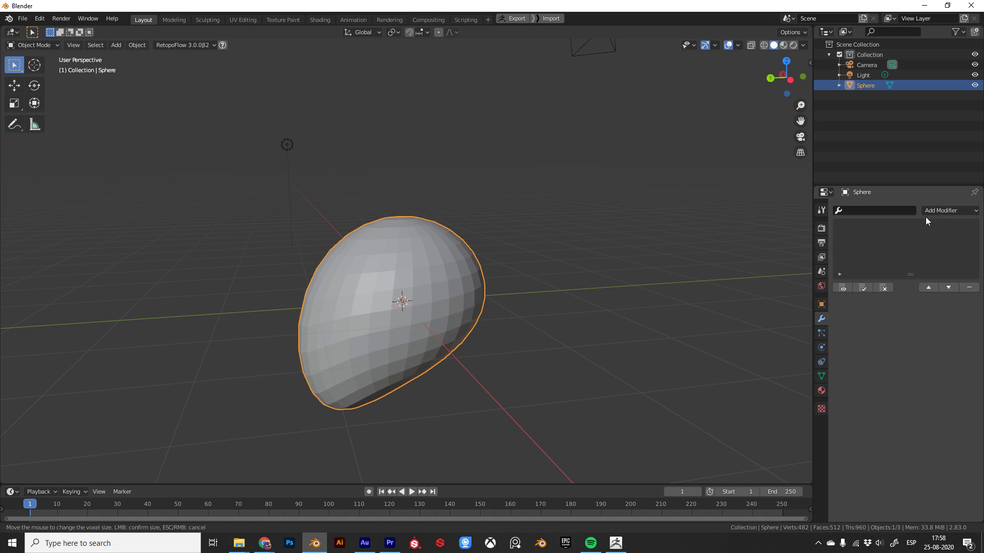
left_click(938, 211)
left_click(777, 371)
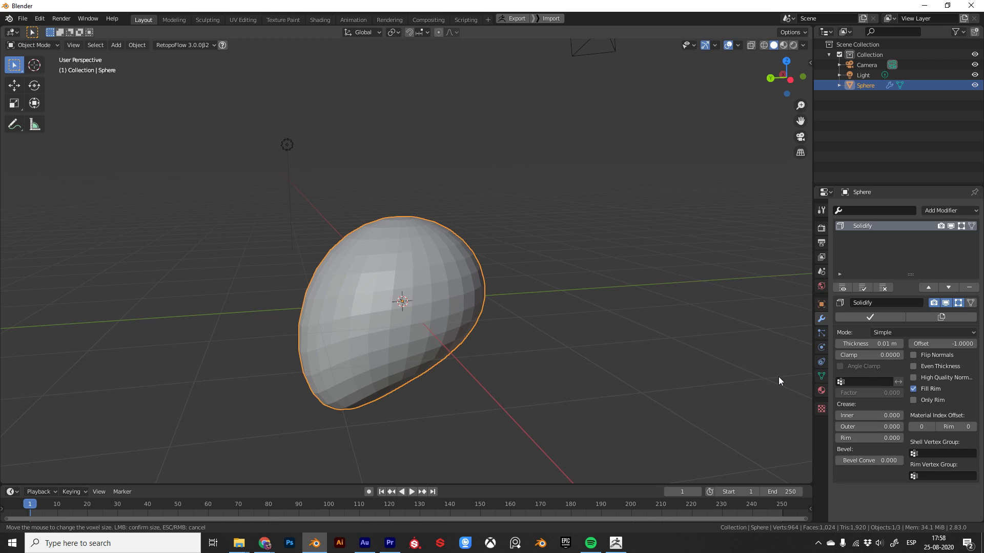
mouse_move(847, 343)
left_mouse_down()
mouse_move(820, 344)
mouse_move(866, 345)
left_mouse_up()
- Enter Edit Mode on the egg while adjusting the Solidify Thickness
mouse_move(547, 336)
middle_mouse_down()
mouse_move(602, 321)
mouse_move(438, 331)
middle_mouse_up()
key("Tab")
middle_click_drag(566, 305, 596, 300)
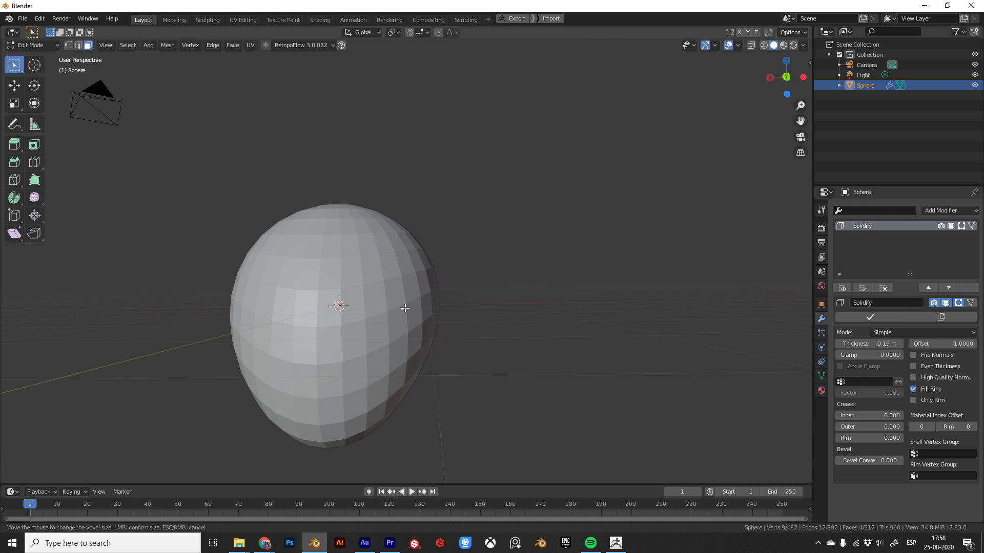
left_click_drag(870, 343, 892, 344)
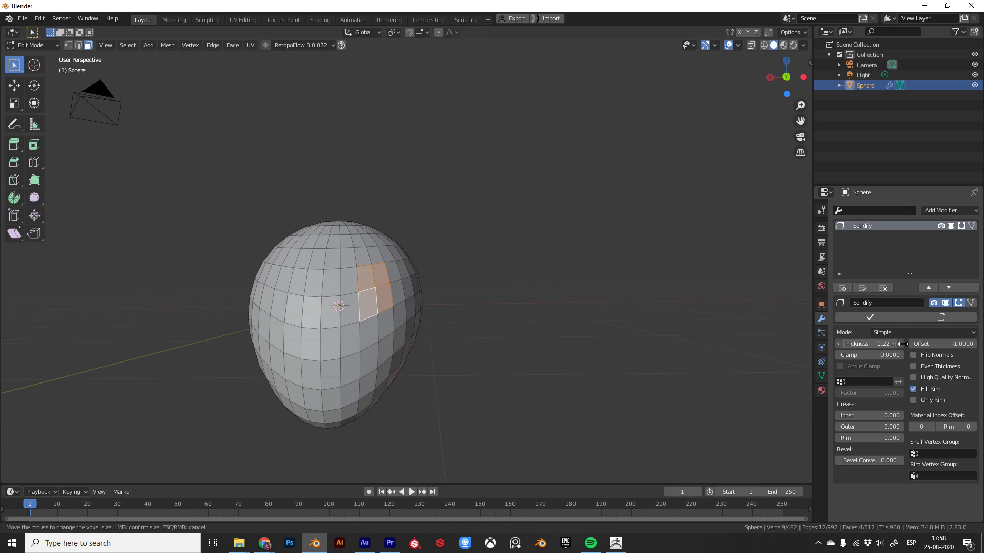
mouse_move(460, 324)
middle_mouse_down()
mouse_move(511, 234)
mouse_move(463, 410)
middle_mouse_up()
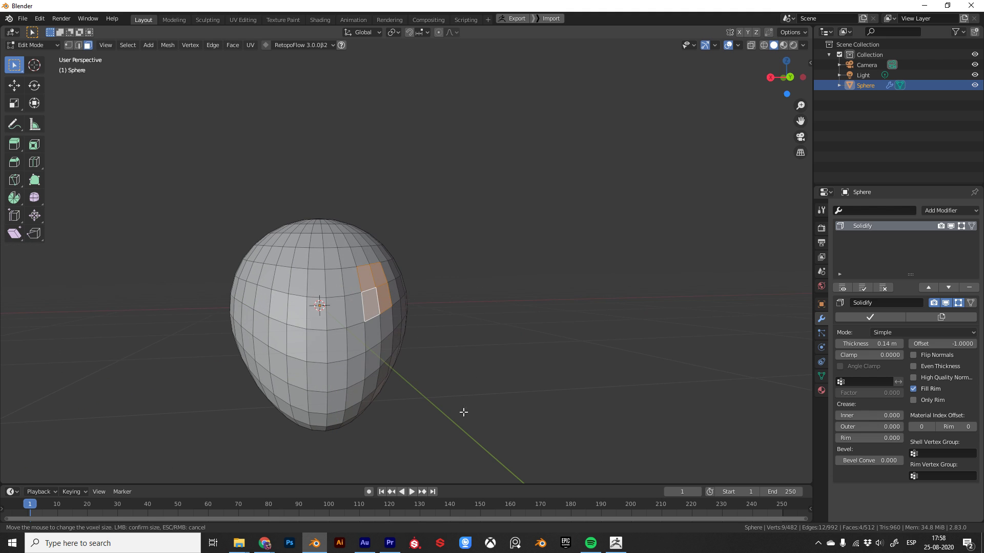
- Delete a grown patch of faces to open a hole, then set Thickness to -0.09 m
key("ctrl+KP_Add")
key("ctrl+KP_Add")
key("ctrl+KP_Add")
mouse_move(502, 245)
middle_mouse_down()
mouse_move(485, 294)
mouse_move(497, 320)
mouse_move(549, 298)
middle_mouse_up()
key("x")
left_click(483, 303)
scroll(549, 298, "up", 2)
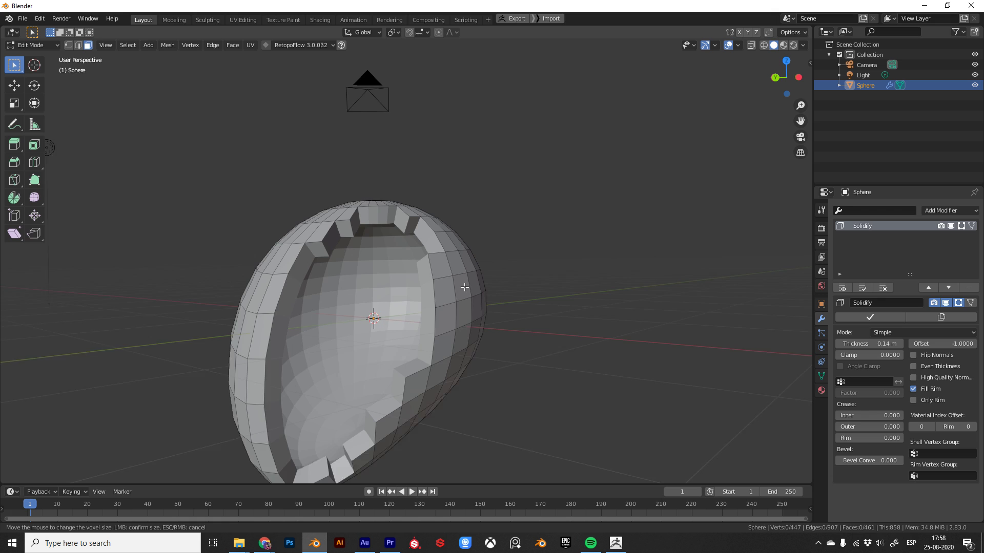
scroll(550, 298, "up", 2)
left_click_drag(867, 343, 850, 343)
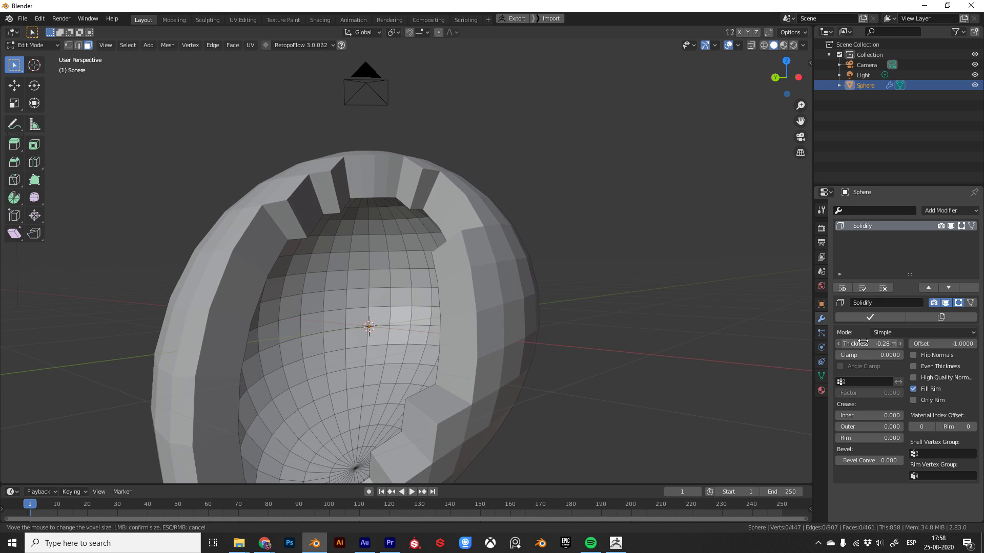
key("ctrl+Tab")
- Switch to sculpting the egg shell and orbit to inspect it from the front and side
left_click(411, 452)
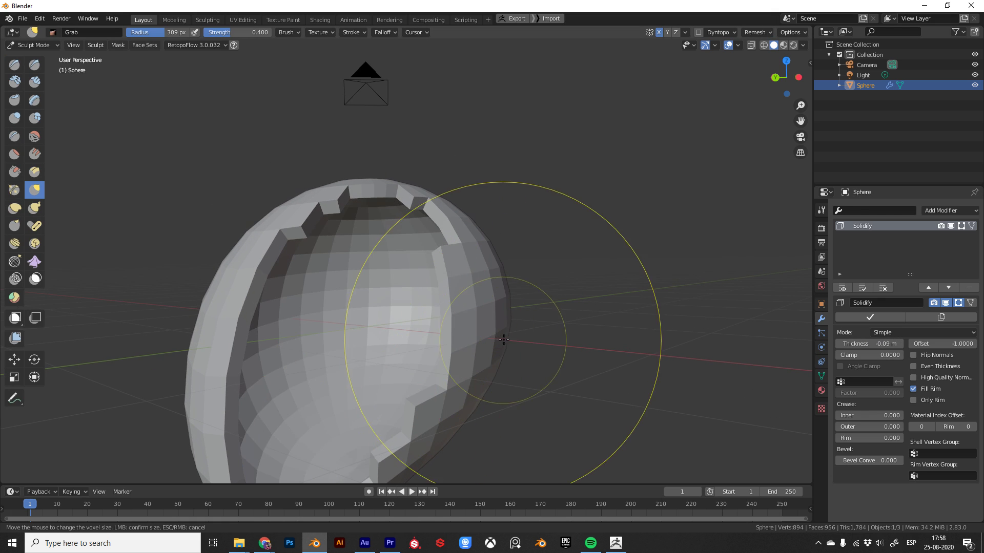
mouse_move(531, 330)
middle_mouse_down()
mouse_move(439, 330)
mouse_move(558, 281)
mouse_move(478, 234)
middle_mouse_up()
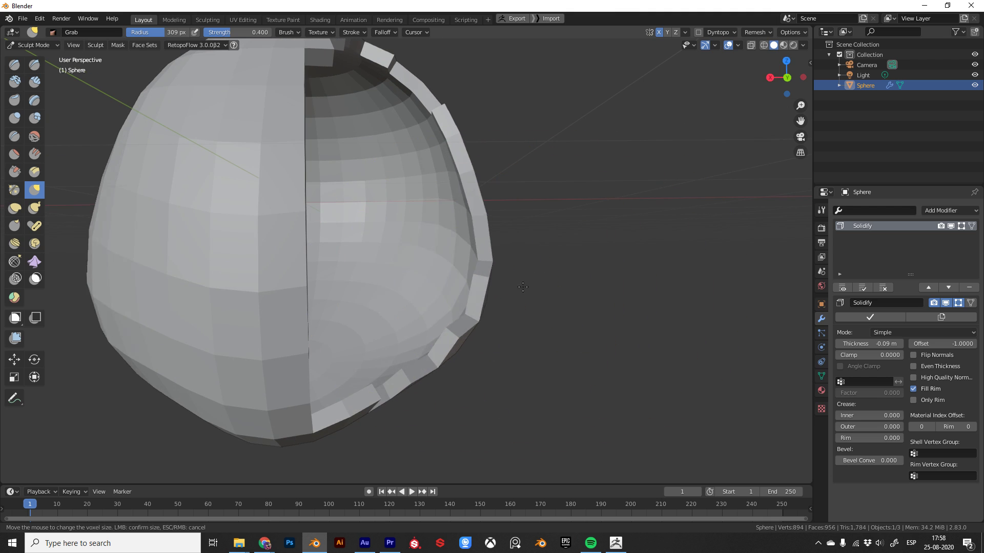
mouse_move(479, 234)
left_mouse_down()
mouse_move(594, 284)
mouse_move(478, 234)
mouse_move(342, 257)
left_mouse_up()
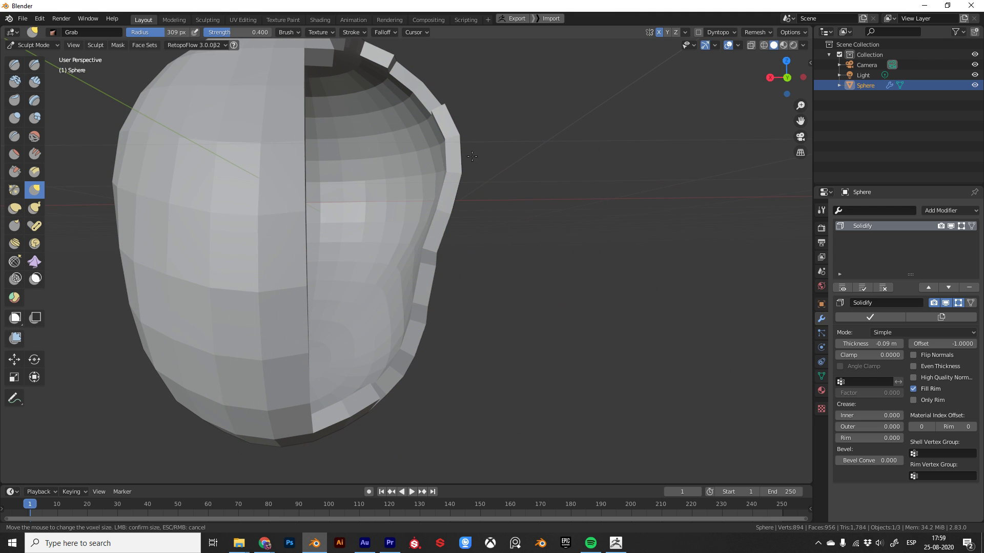
mouse_move(364, 468)
middle_mouse_down()
mouse_move(450, 268)
mouse_move(522, 313)
mouse_move(546, 355)
mouse_move(516, 363)
mouse_move(557, 391)
mouse_move(584, 461)
middle_mouse_up()
scroll(546, 355, "down", 3)
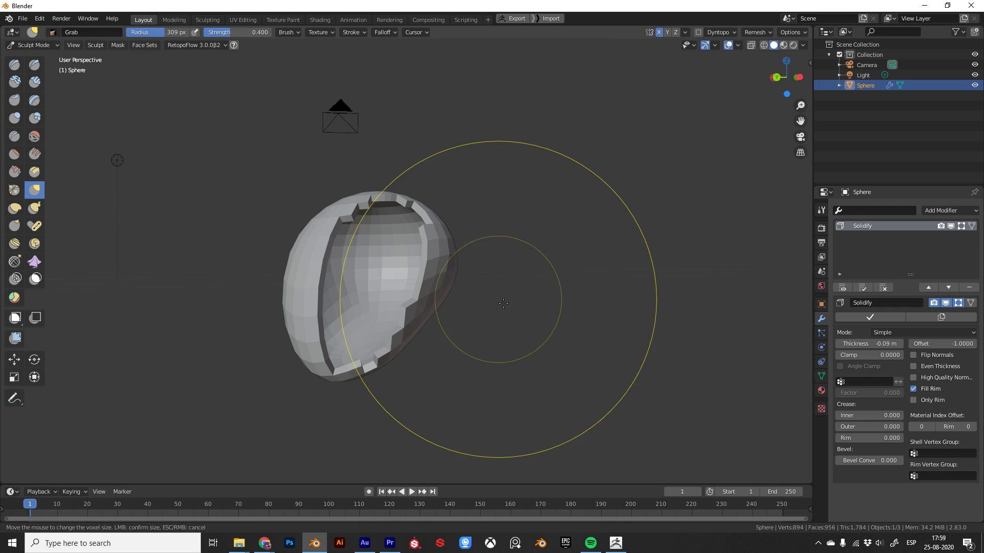
- Turn the view toward the shell's inner side, then return the shell to Object Mode
middle_click_drag(483, 297, 450, 339)
scroll(417, 256, "up", 3)
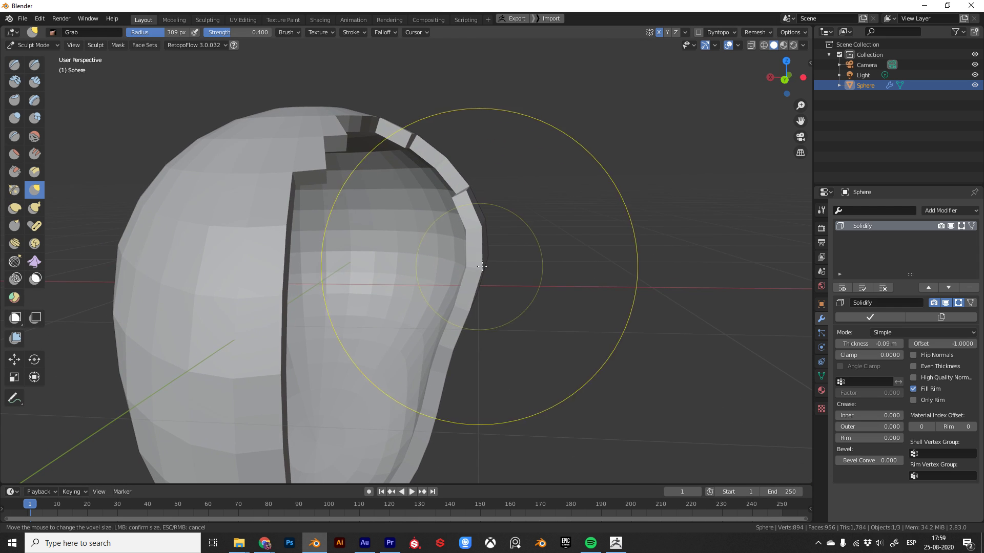
middle_click_drag(418, 256, 483, 267)
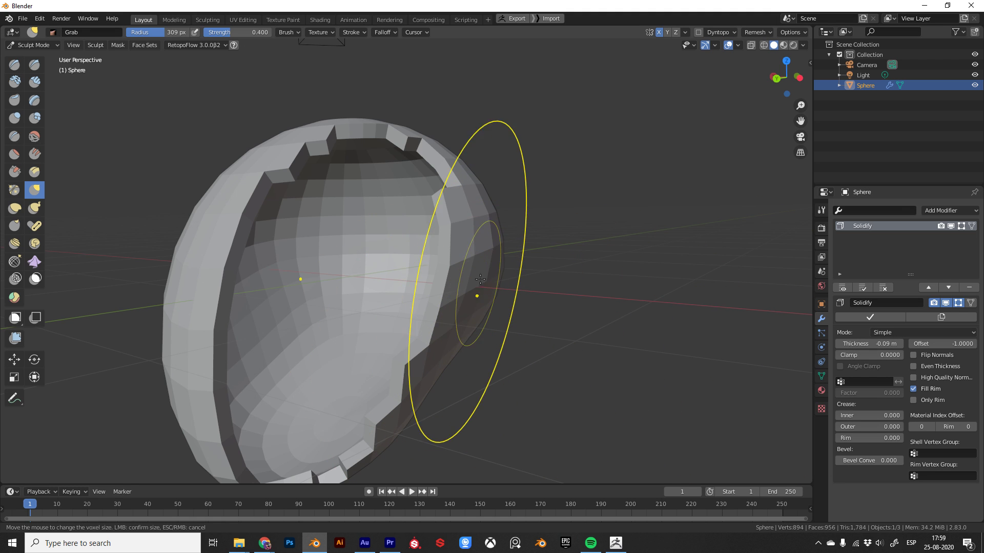
mouse_move(472, 351)
middle_mouse_down()
mouse_move(417, 281)
mouse_move(377, 280)
mouse_move(527, 312)
mouse_move(430, 276)
mouse_move(501, 297)
mouse_move(435, 340)
middle_mouse_up()
key("ctrl+Tab")
left_click(305, 347)
left_click(864, 317)
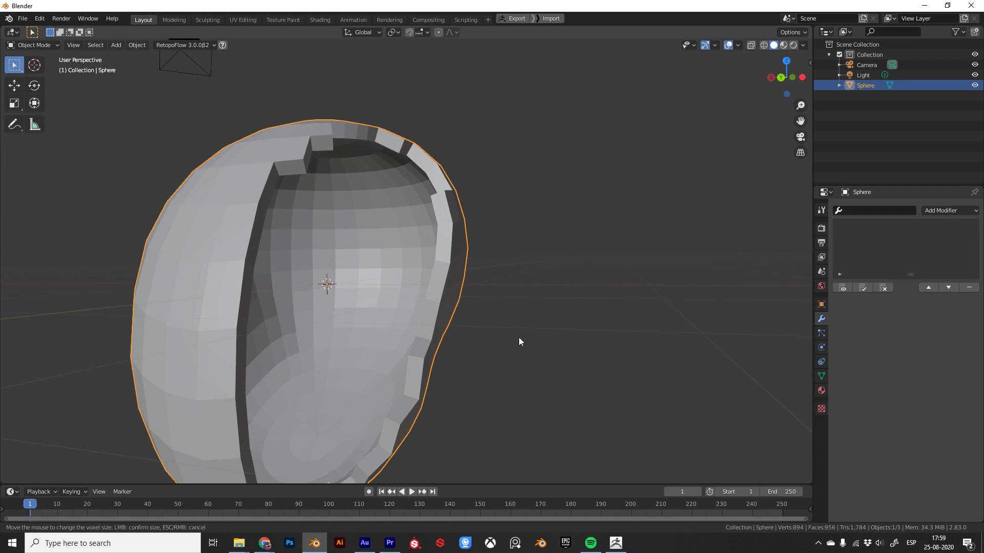
middle_click_drag(518, 337, 446, 323)
key("Tab")
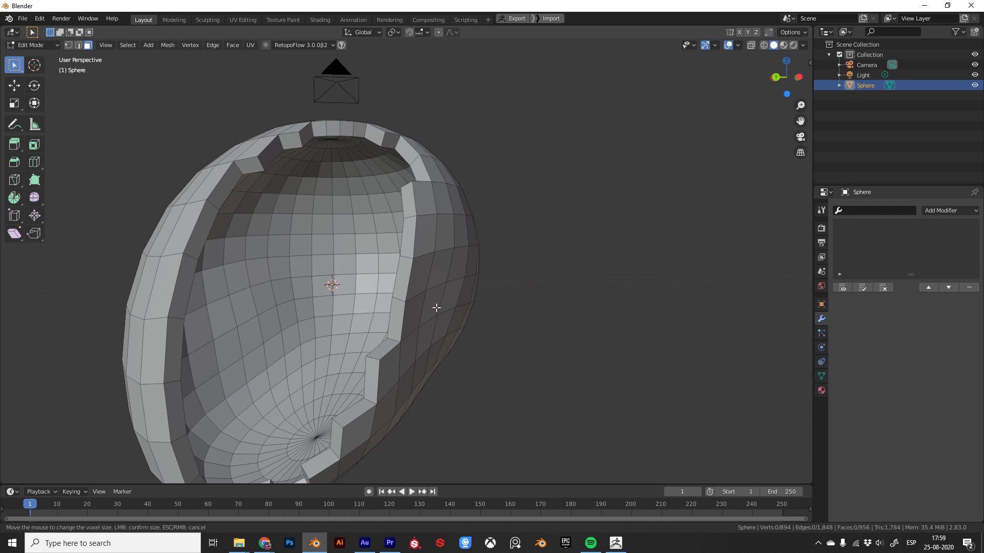
key("ctrl+Tab")
left_click_drag(400, 356, 729, 269)
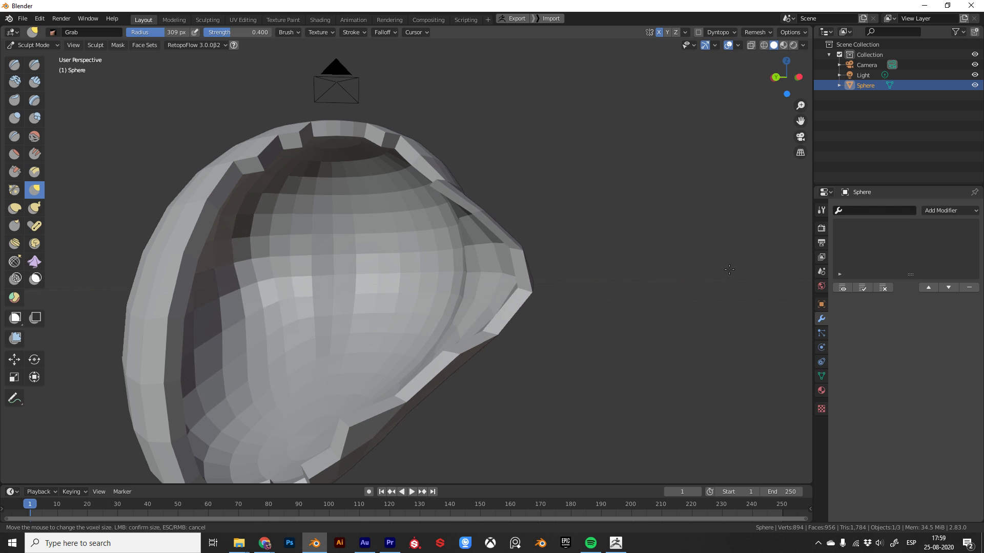
mouse_move(659, 231)
middle_mouse_down()
mouse_move(608, 361)
mouse_move(522, 324)
middle_mouse_up()
middle_click_drag(520, 400, 781, 239)
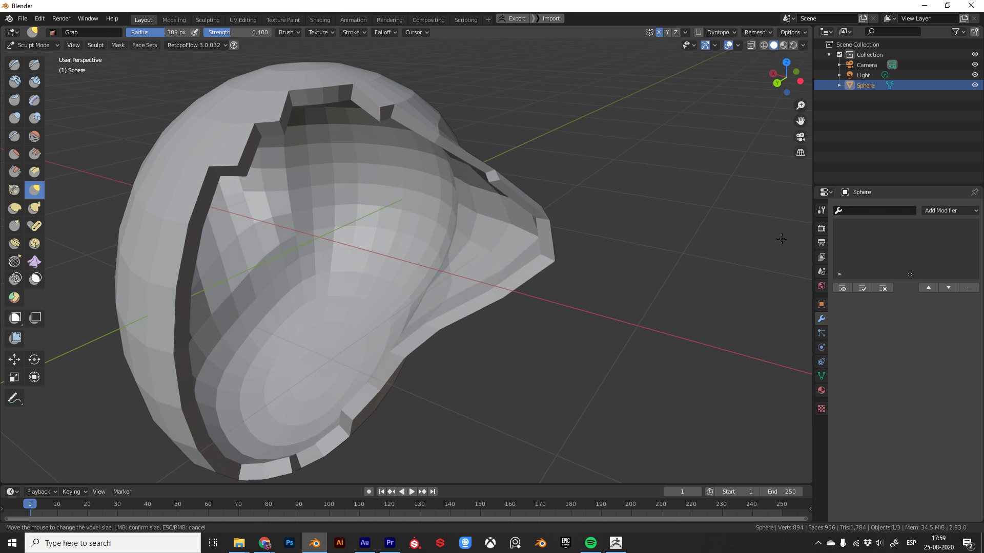
mouse_move(546, 239)
left_mouse_down()
mouse_move(627, 204)
mouse_move(547, 291)
left_mouse_up()
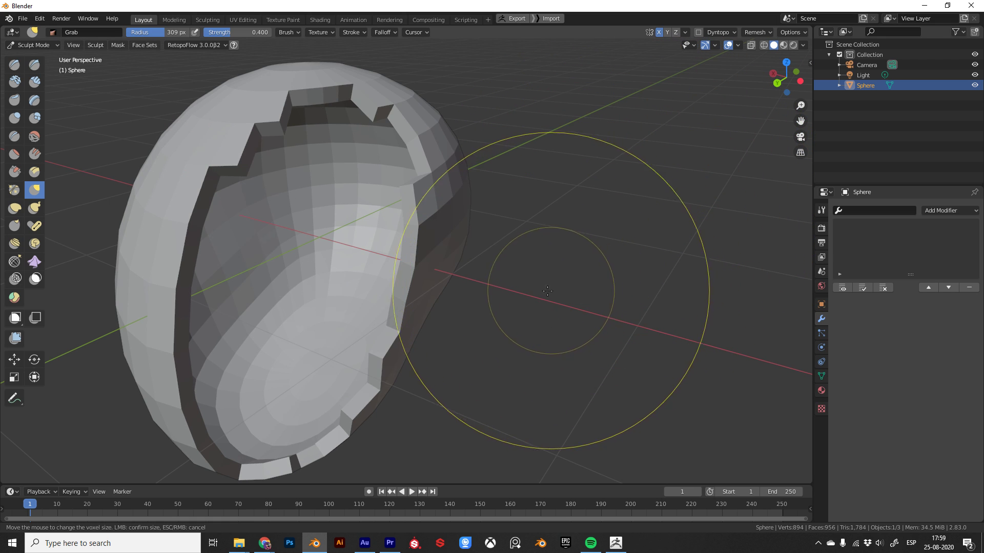
middle_click_drag(547, 291, 369, 477)
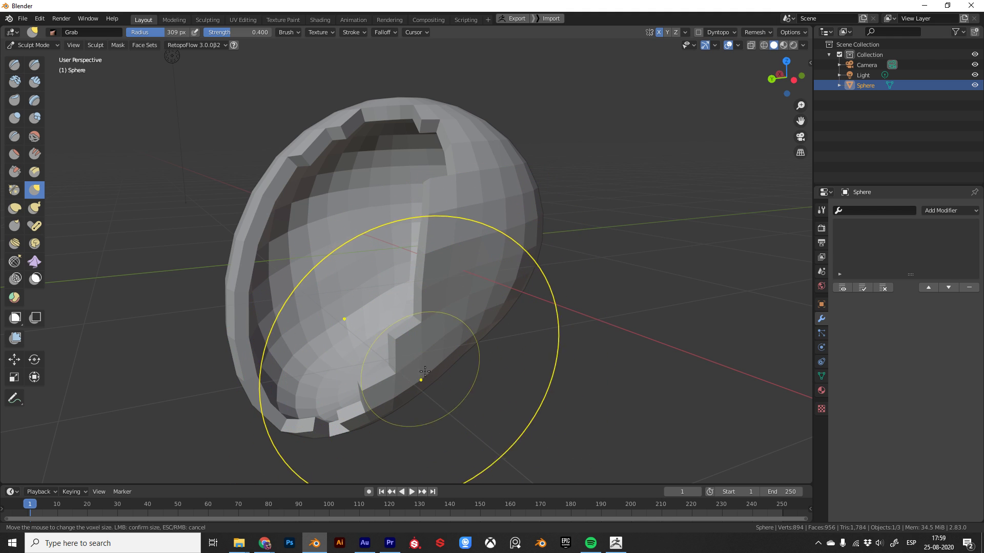
mouse_move(477, 389)
middle_mouse_down()
mouse_move(511, 365)
mouse_move(513, 333)
middle_mouse_up()
scroll(538, 339, "down", 4)
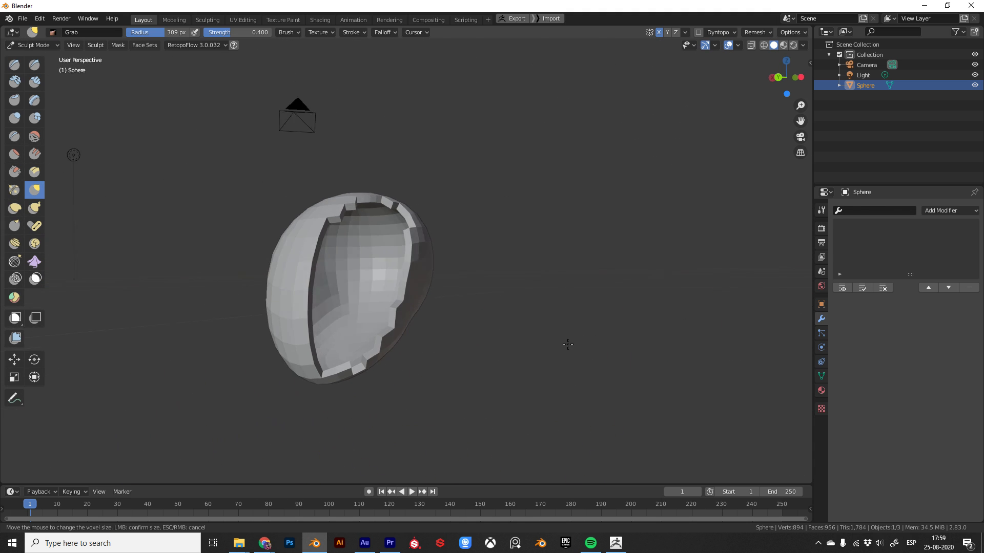
key("ctrl+Tab")
mouse_move(475, 354)
middle_mouse_down()
mouse_move(549, 391)
mouse_move(531, 402)
mouse_move(547, 393)
mouse_move(514, 375)
middle_mouse_up()
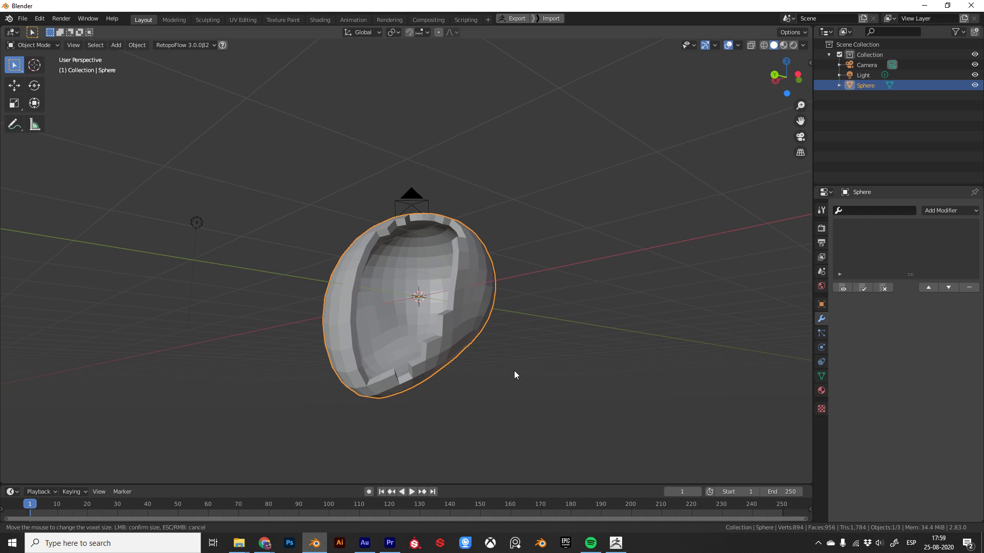
- Clear the selection, orbit around, and reselect the egg shell
left_click(290, 278)
middle_click_drag(430, 256, 467, 306)
scroll(451, 315, "up", 2)
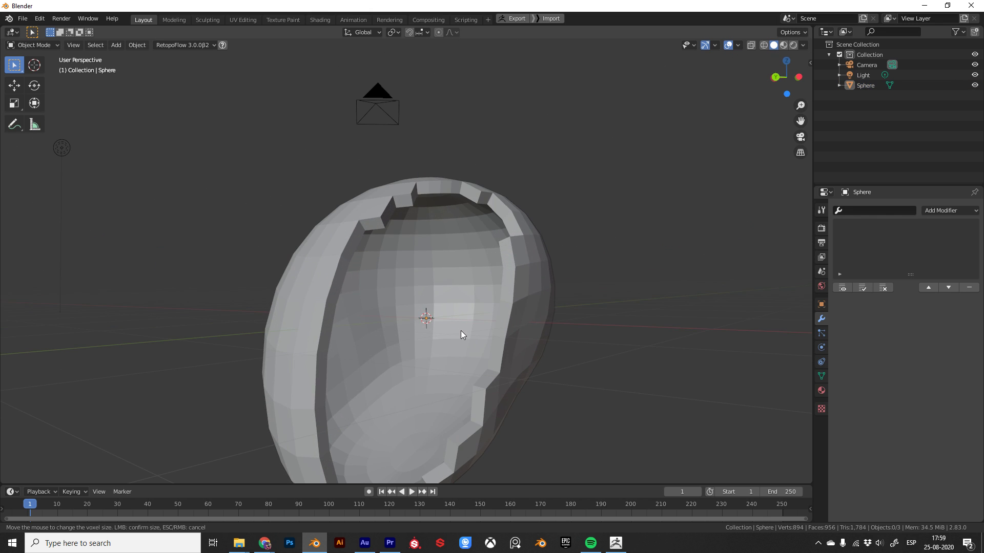
scroll(461, 333, "down", 1)
left_click(495, 321)
- Put the egg shell into Edit Mode with its outside facing the viewer
key("ctrl+Tab")
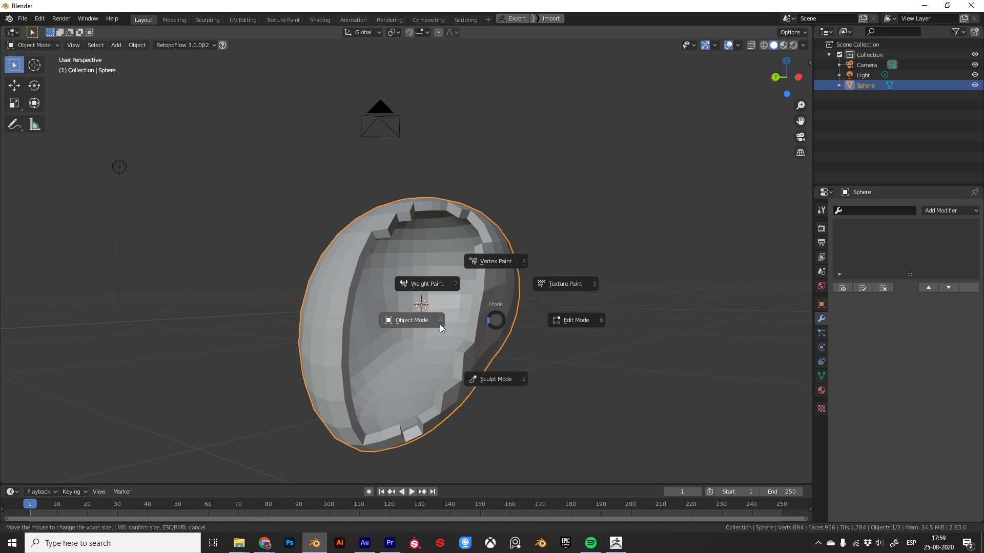
left_click(440, 322)
key("ctrl+Tab")
left_click(577, 321)
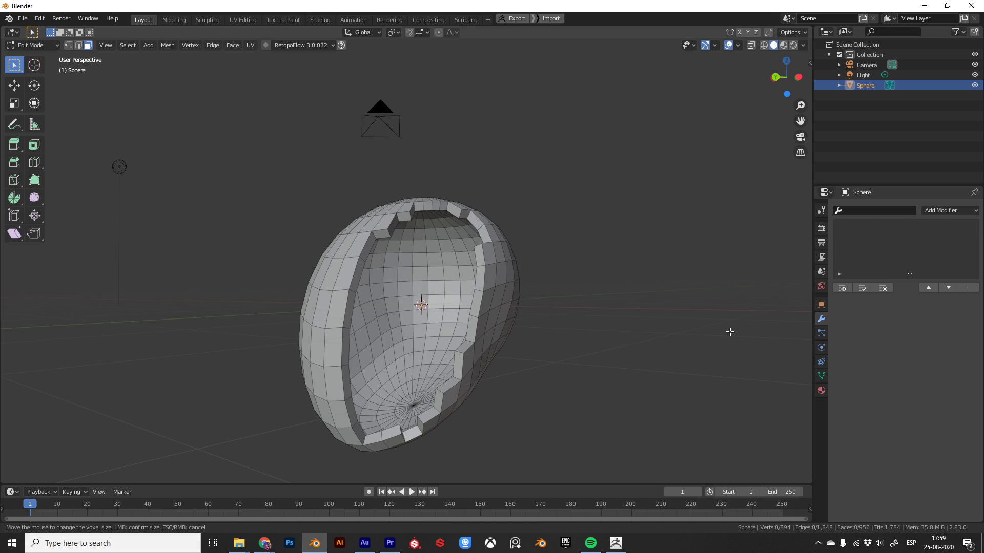
mouse_move(358, 236)
middle_mouse_down()
mouse_move(547, 300)
mouse_move(478, 274)
middle_mouse_up()
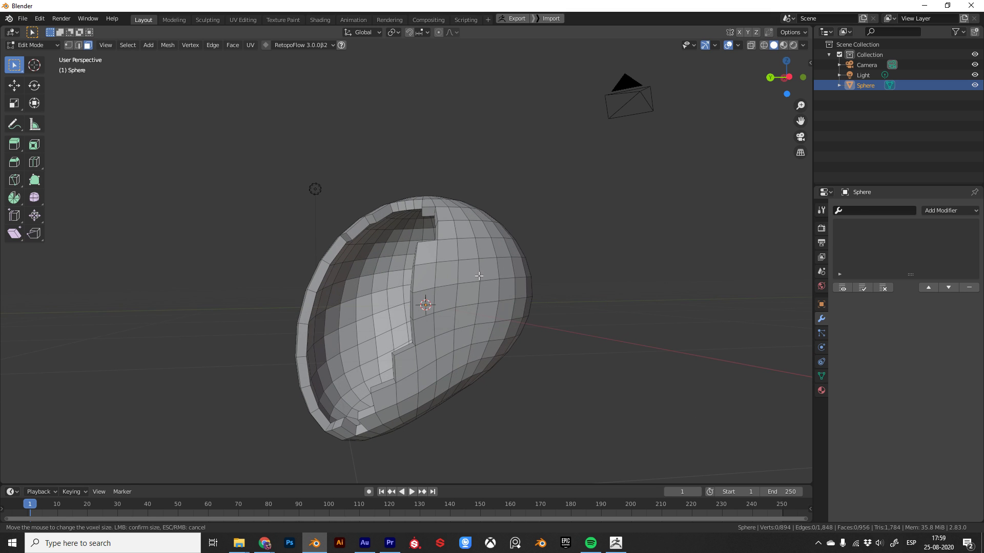
left_click(455, 258)
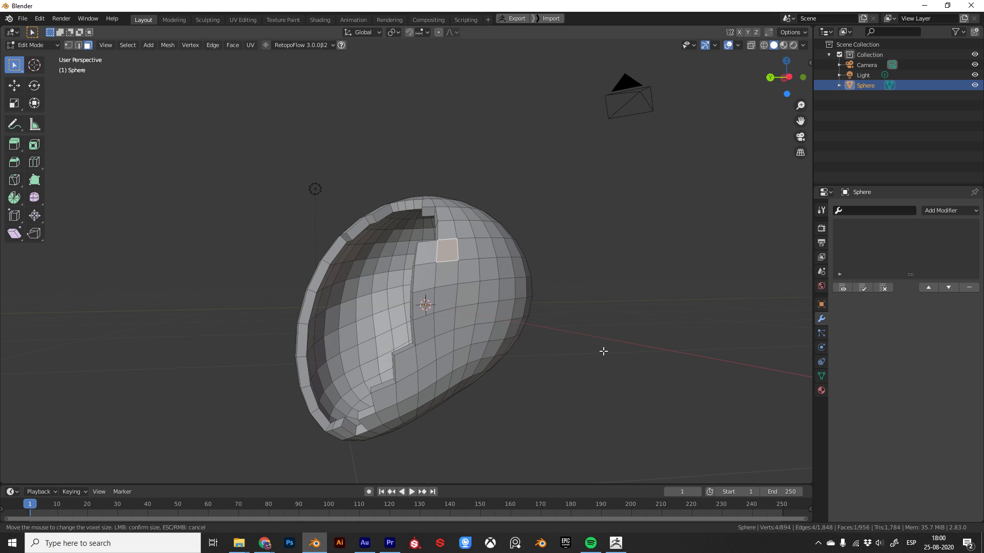
middle_click_drag(603, 351, 338, 327)
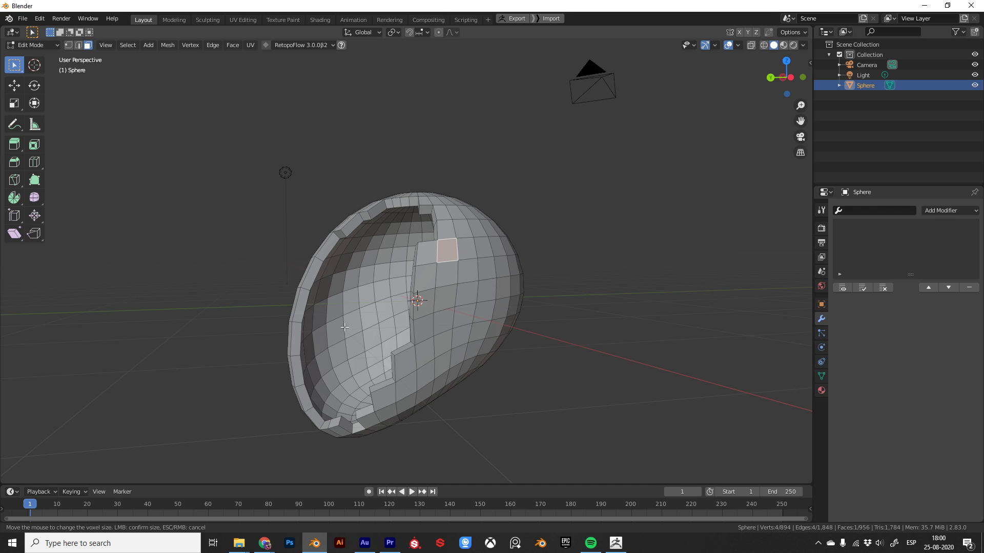
scroll(380, 272, "down", 2)
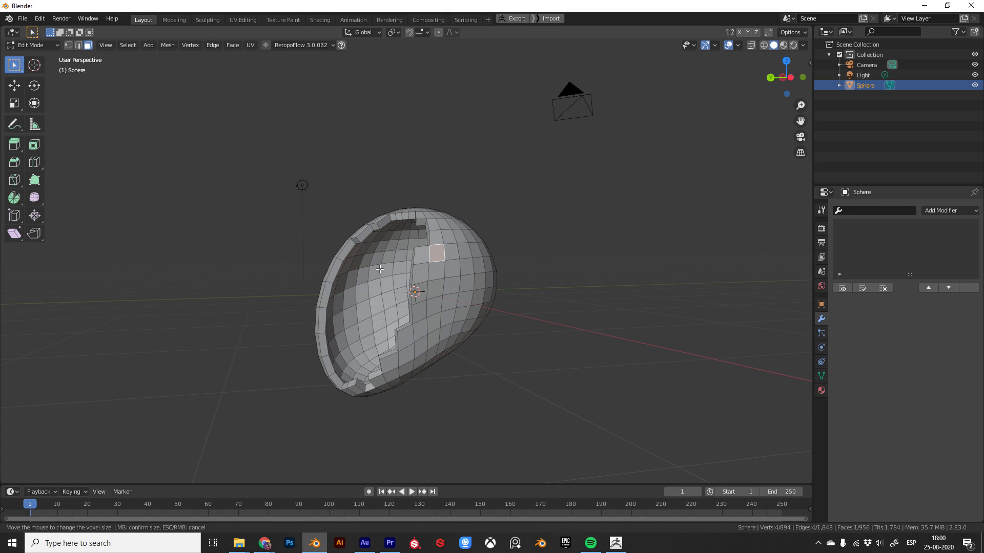
middle_click_drag(520, 332, 565, 332)
mouse_move(450, 327)
middle_mouse_down()
mouse_move(557, 385)
mouse_move(606, 351)
mouse_move(624, 364)
mouse_move(568, 386)
middle_mouse_up()
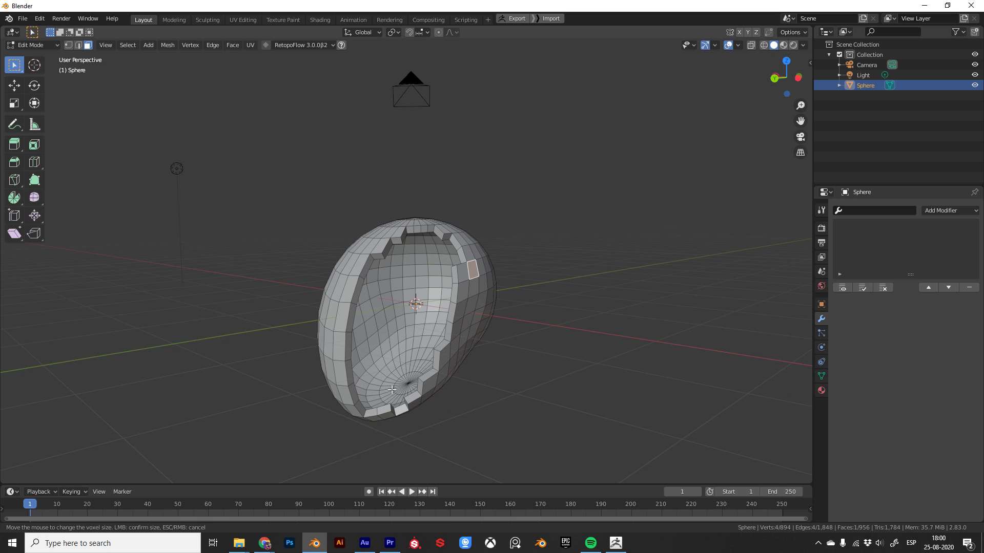
mouse_move(561, 416)
middle_mouse_down()
mouse_move(527, 384)
mouse_move(593, 358)
mouse_move(707, 402)
mouse_move(440, 375)
mouse_move(573, 402)
mouse_move(323, 300)
middle_mouse_up()
middle_click_drag(525, 404, 508, 361)
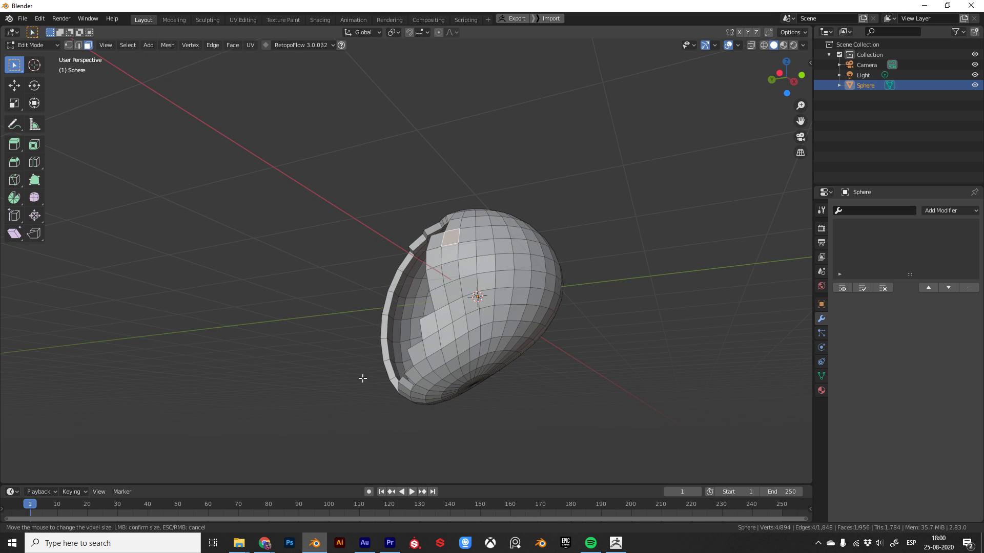
mouse_move(362, 377)
middle_mouse_down()
mouse_move(617, 333)
mouse_move(665, 347)
mouse_move(556, 339)
mouse_move(626, 334)
mouse_move(449, 307)
mouse_move(465, 358)
middle_mouse_up()
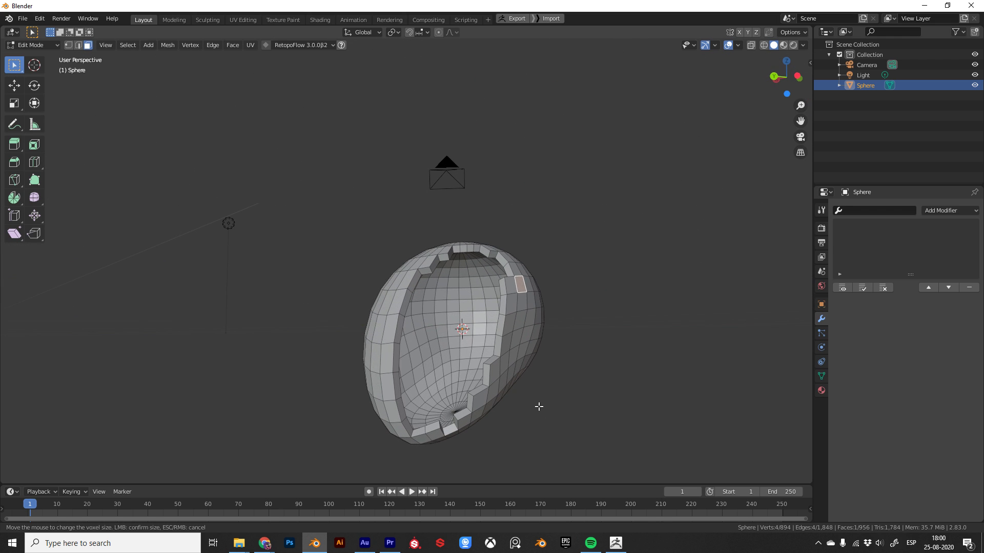